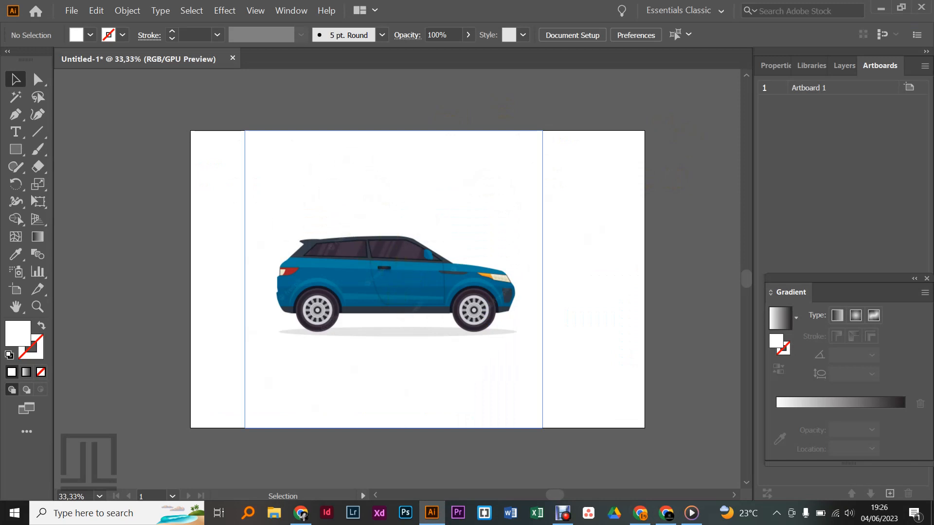
Move the car image horizontally to the centre of the artboard.
{"action": "left_click_drag", "start_coordinate": [403, 262], "coordinate": [427, 262]}
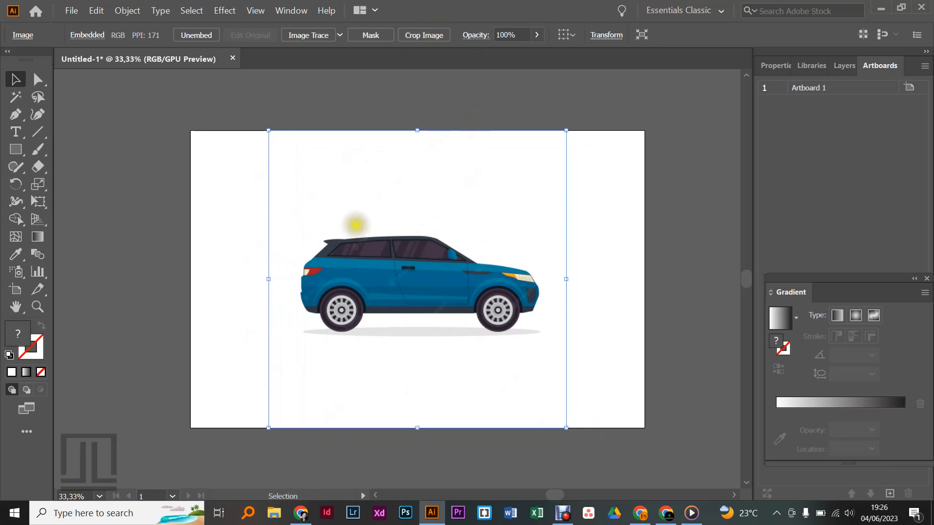
Try to trace the car's roofline, windshield and hood with the Pen tool, from the rear spoiler to the headlight.
{"action": "left_click", "coordinate": [17, 115]}
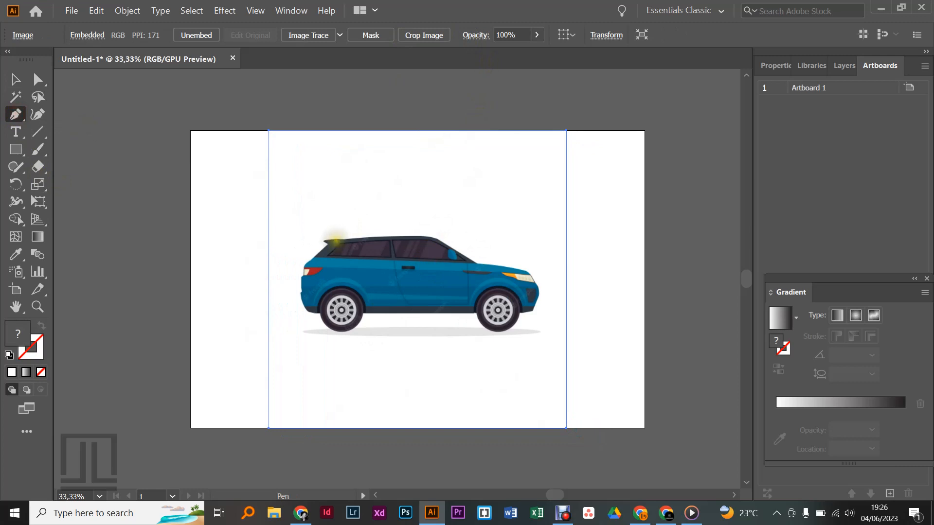
{"action": "left_click", "coordinate": [324, 240]}
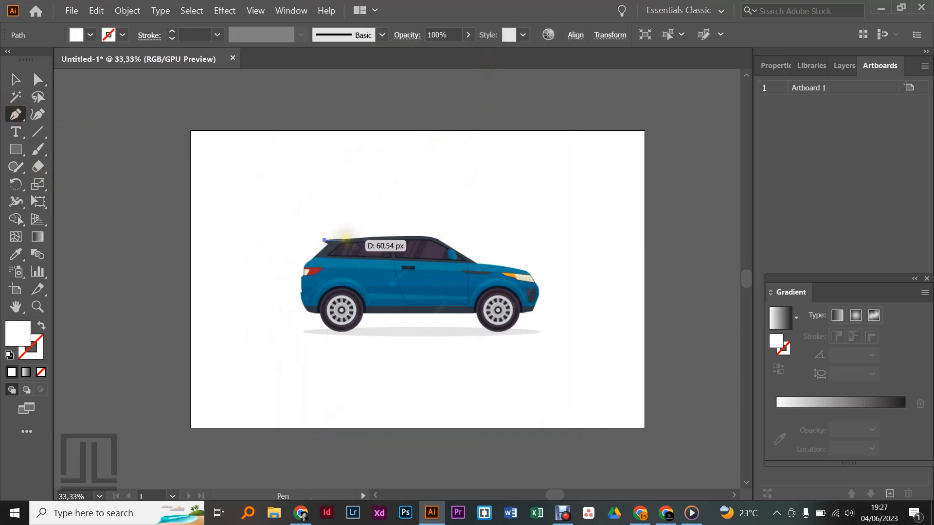
{"action": "left_click", "coordinate": [346, 239]}
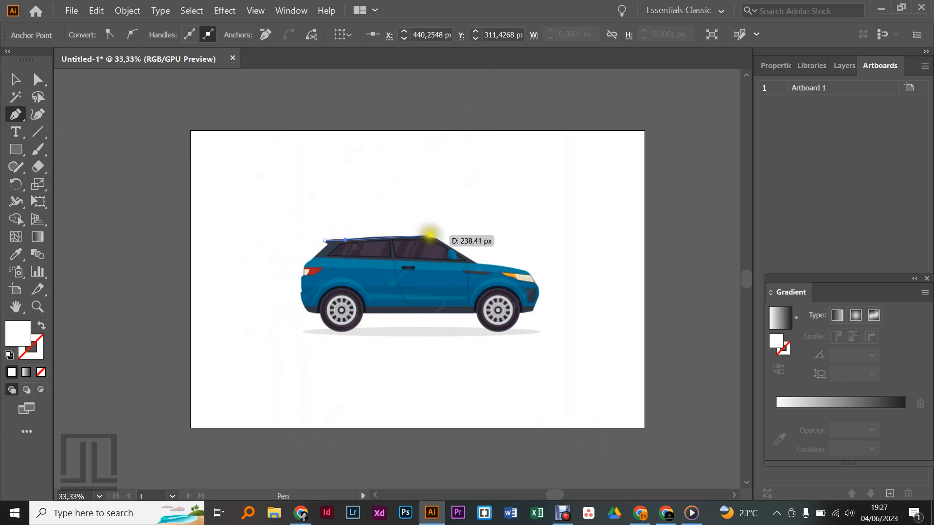
{"action": "left_click", "coordinate": [432, 237]}
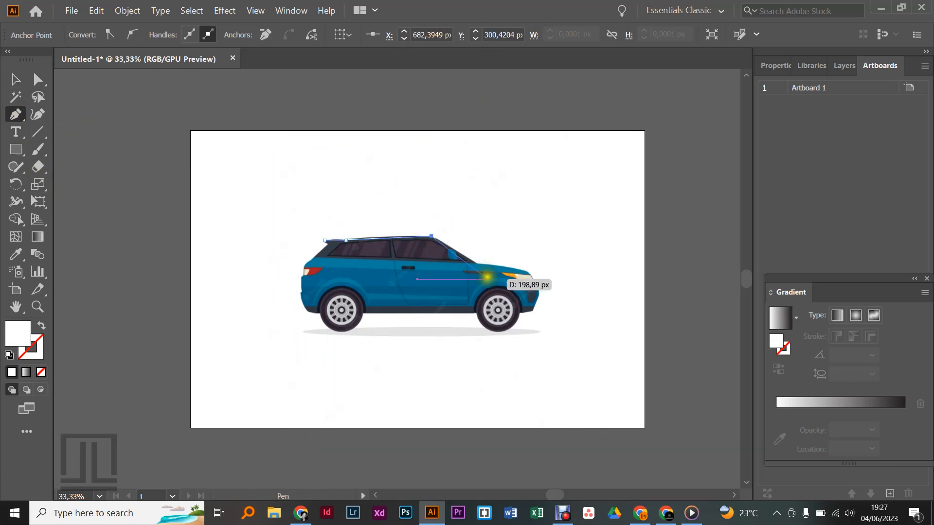
{"action": "left_click", "coordinate": [478, 263]}
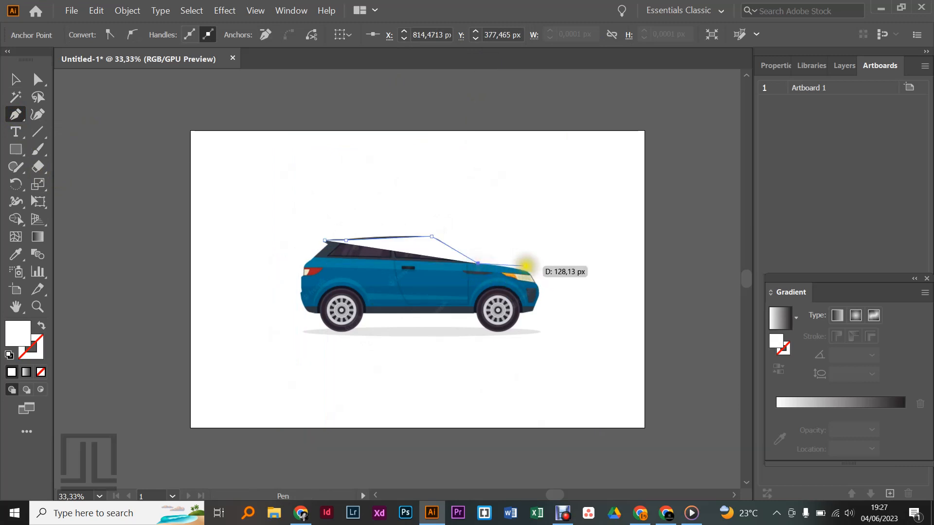
{"action": "left_click", "coordinate": [529, 271]}
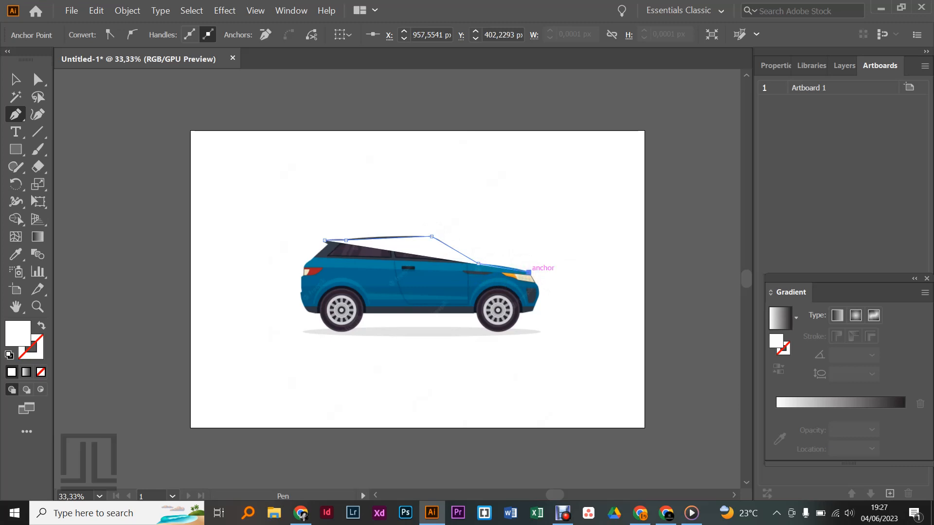
Delete the white-filled path traced over the car's roof and hood.
{"action": "left_click", "coordinate": [16, 78]}
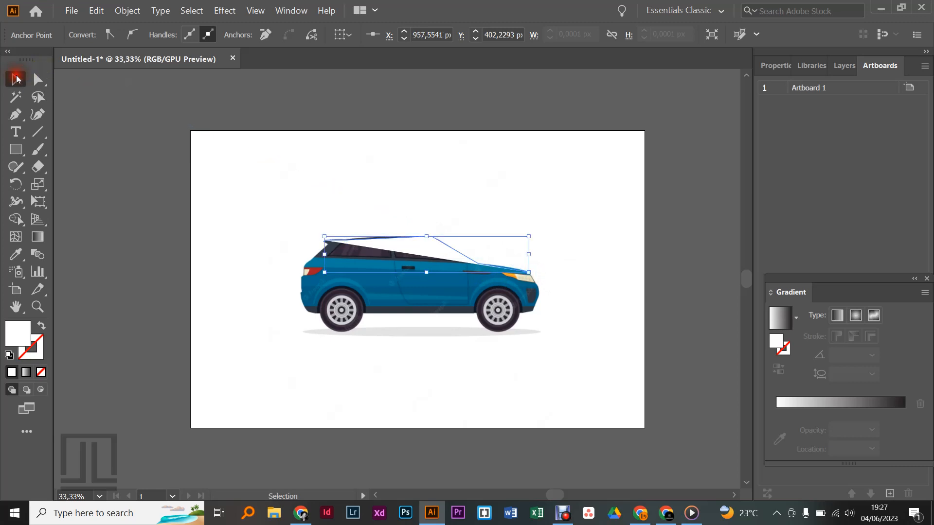
{"action": "left_click", "coordinate": [240, 177]}
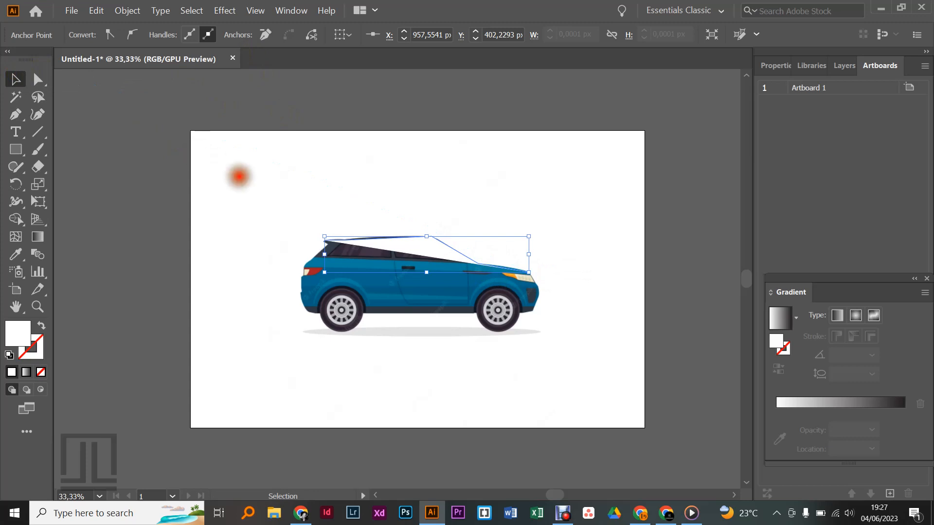
{"action": "left_click", "coordinate": [397, 235]}
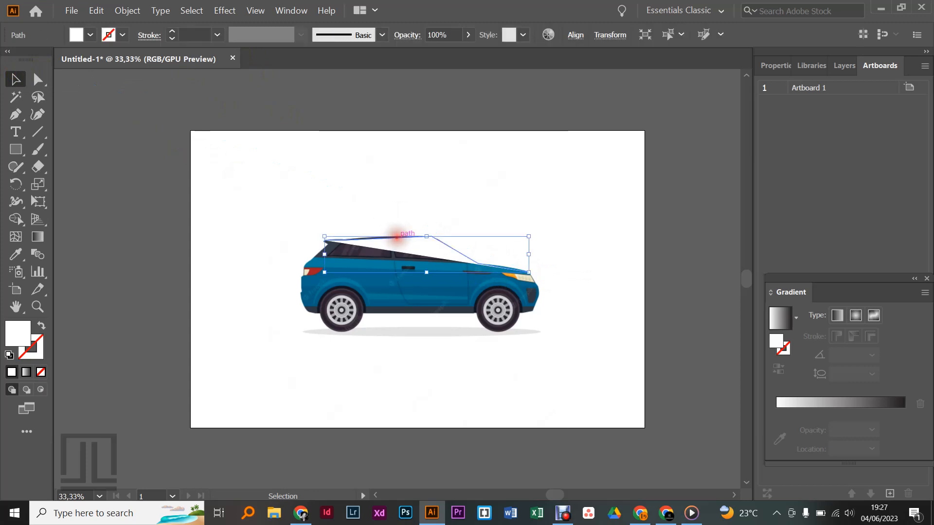
{"action": "key", "text": "Delete"}
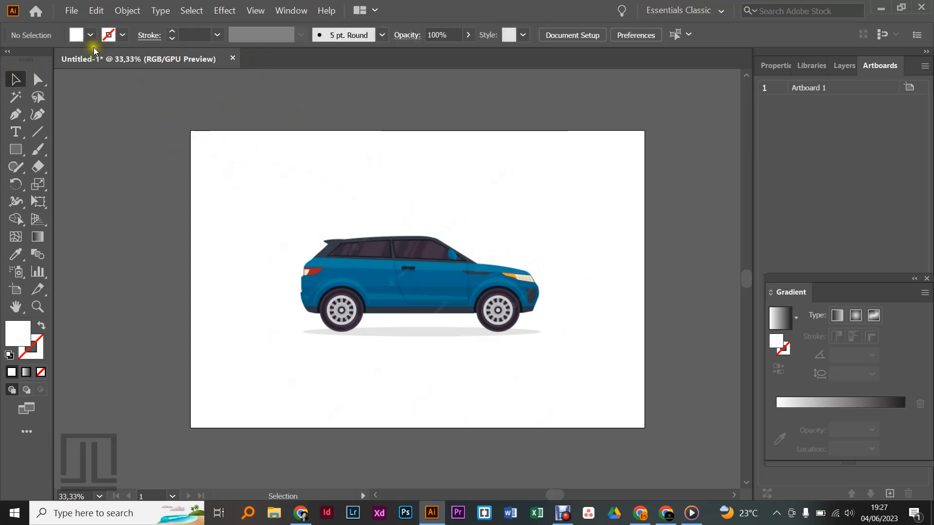
With nothing selected, set the default stroke to 0,5 pt and the fill to None.
{"action": "left_click", "coordinate": [173, 33]}
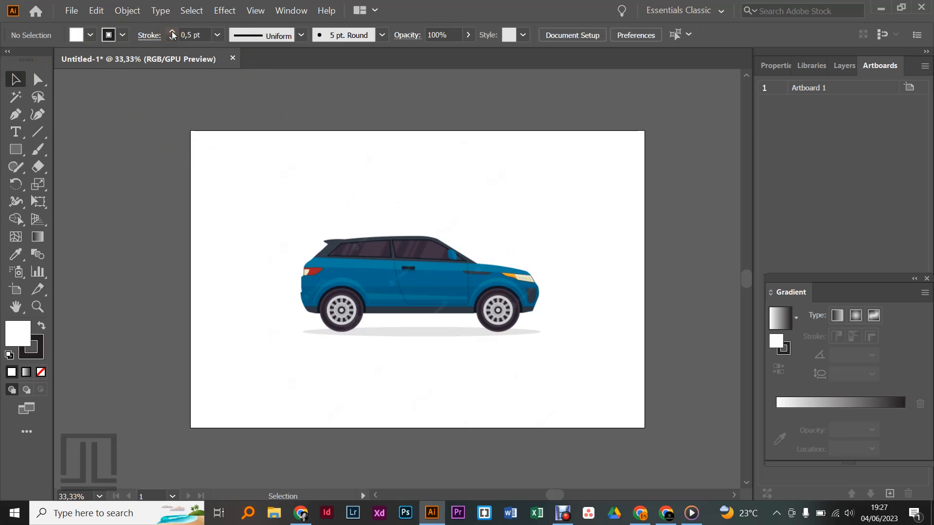
{"action": "left_click", "coordinate": [92, 36]}
{"action": "left_click", "coordinate": [10, 59]}
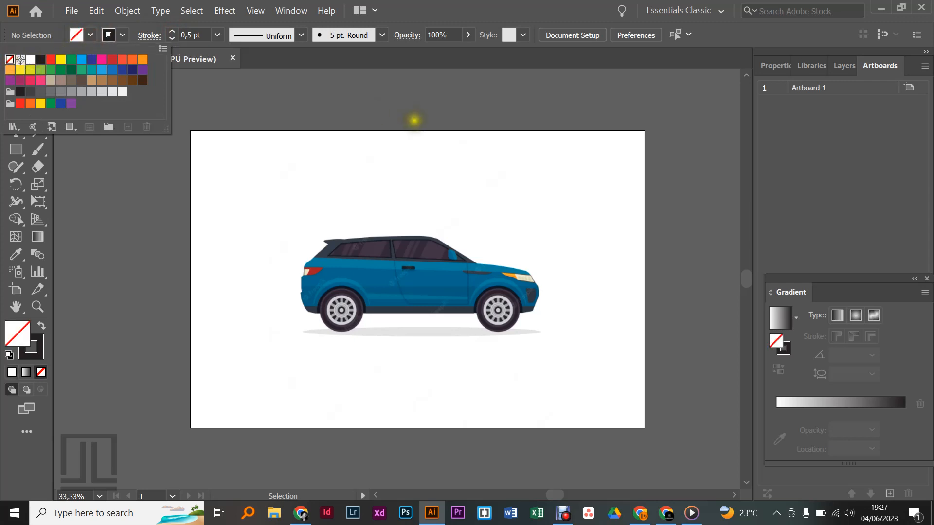
{"action": "left_click", "coordinate": [391, 152]}
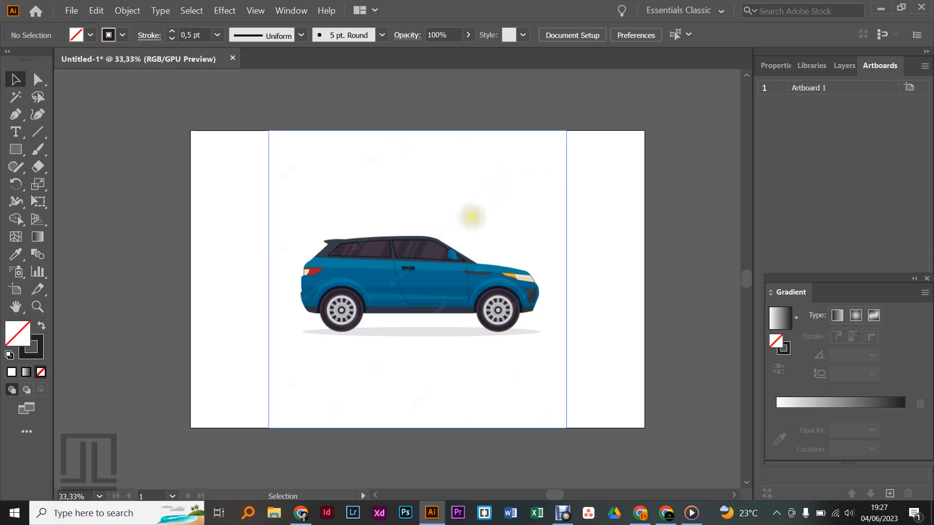
Try to trace the car's outline with the Pen tool, from the rear spoiler over the roof and hood to the lower front bumper.
{"action": "left_click", "coordinate": [452, 252]}
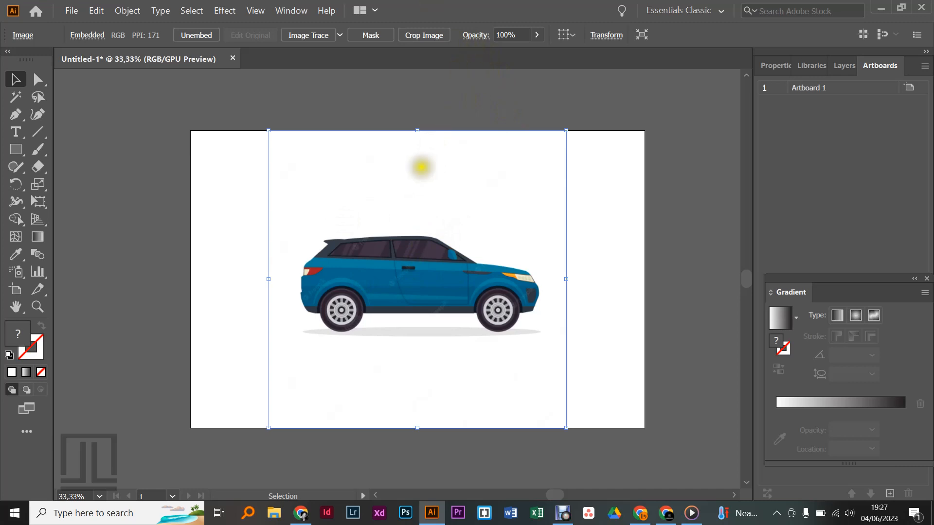
{"action": "left_click", "coordinate": [16, 115]}
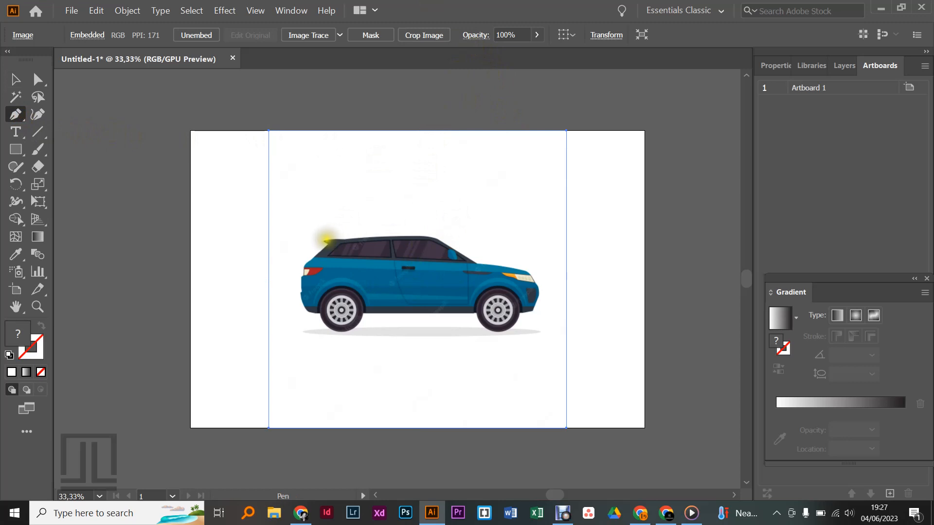
{"action": "left_click", "coordinate": [325, 240]}
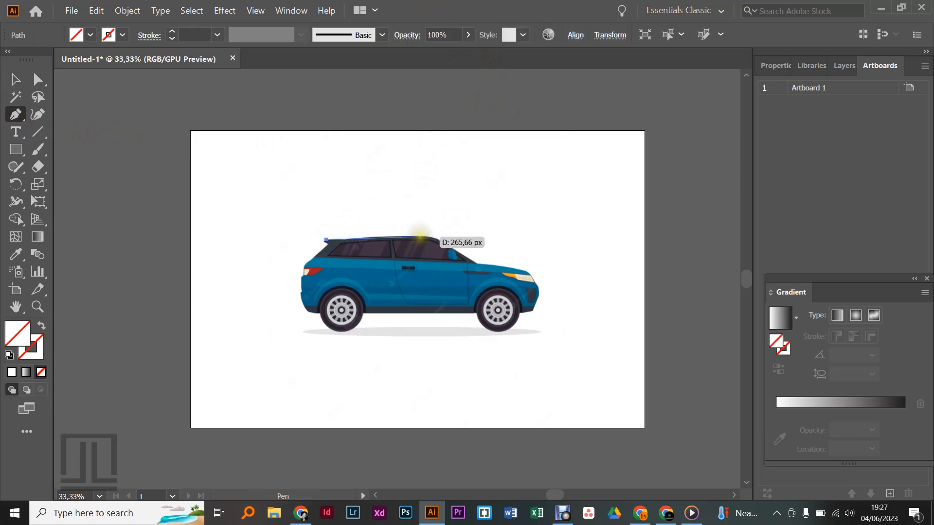
{"action": "left_click", "coordinate": [420, 237]}
{"action": "left_click", "coordinate": [436, 239]}
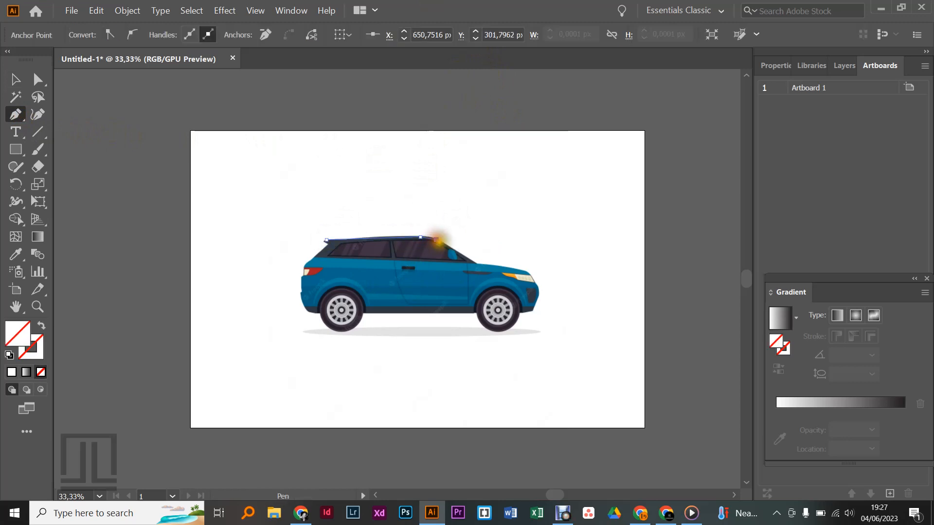
{"action": "left_click", "coordinate": [476, 263]}
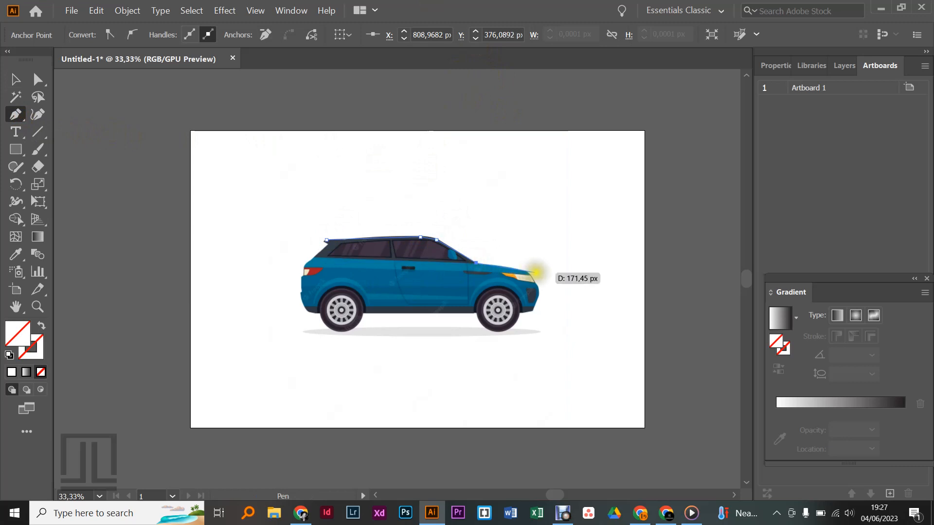
{"action": "left_click", "coordinate": [526, 271]}
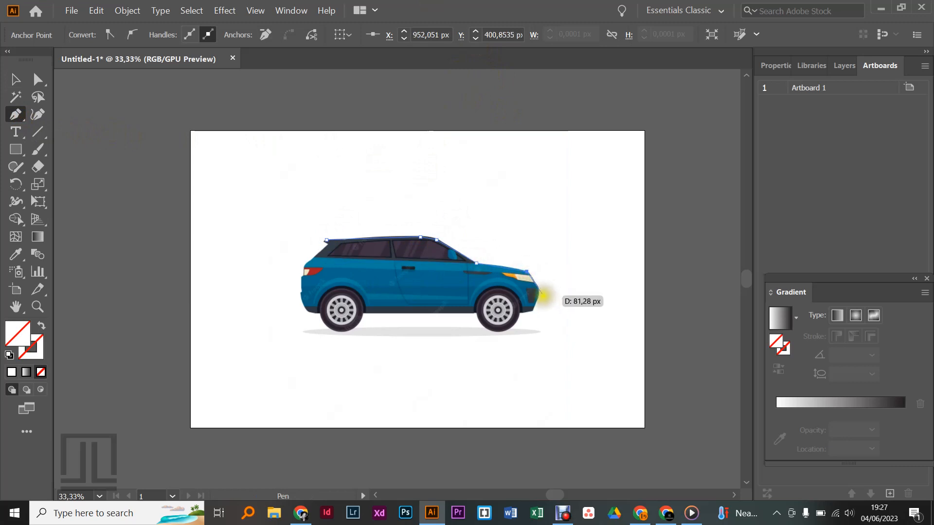
{"action": "left_click", "coordinate": [540, 291]}
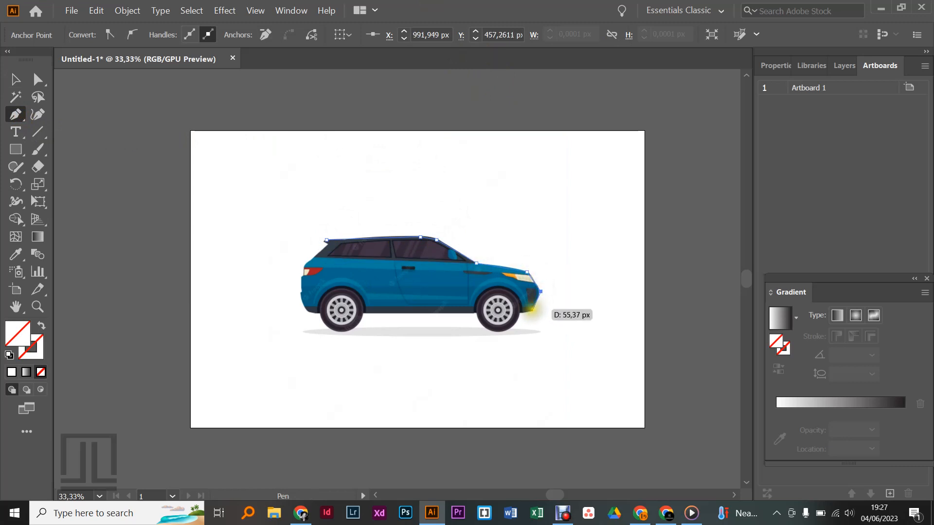
{"action": "left_click", "coordinate": [532, 309]}
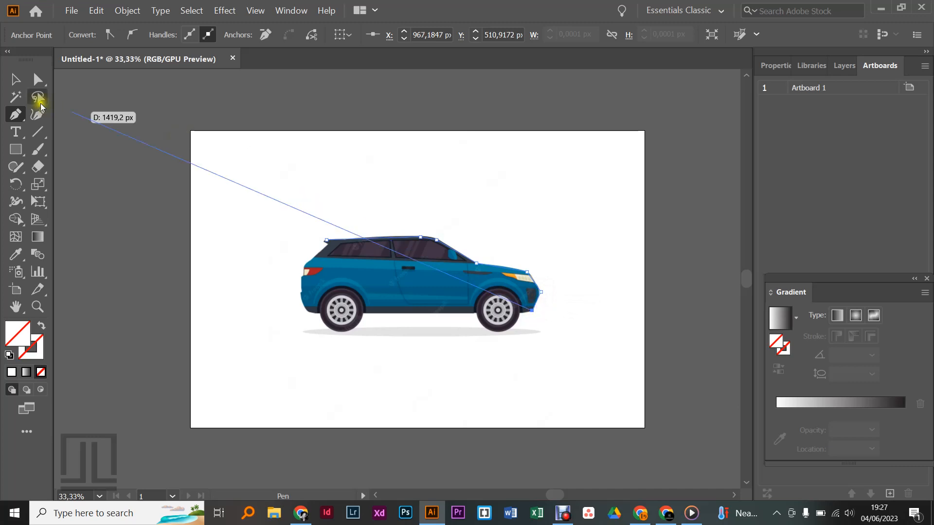
Undo the pen outline traced around the car's roof and front, and clear the selection.
{"action": "left_click", "coordinate": [16, 80]}
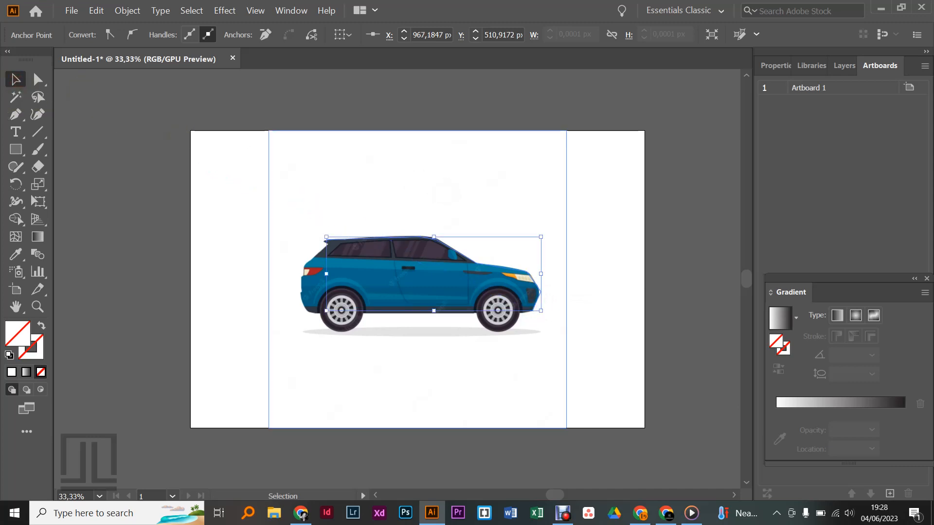
{"action": "key", "text": "ctrl+z"}
{"action": "left_click", "coordinate": [436, 199]}
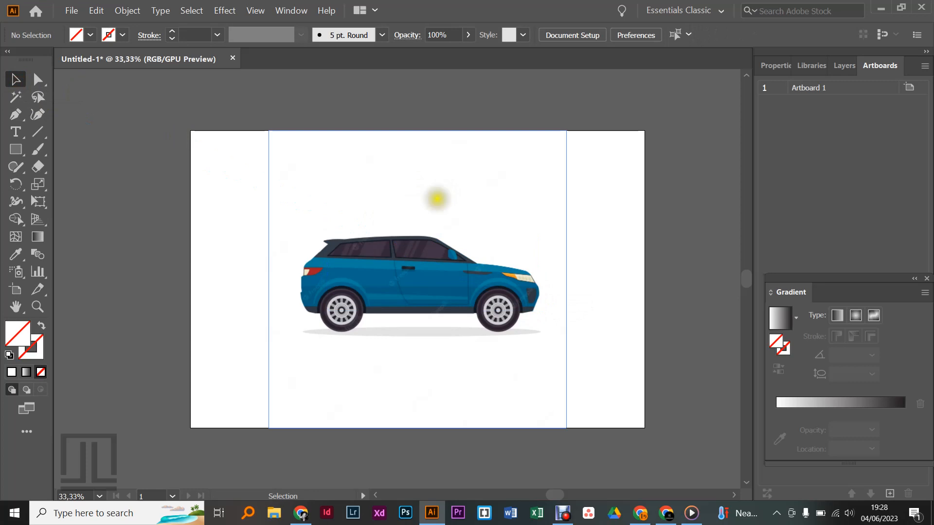
Lower the car image's opacity to 49%.
{"action": "left_click", "coordinate": [386, 253]}
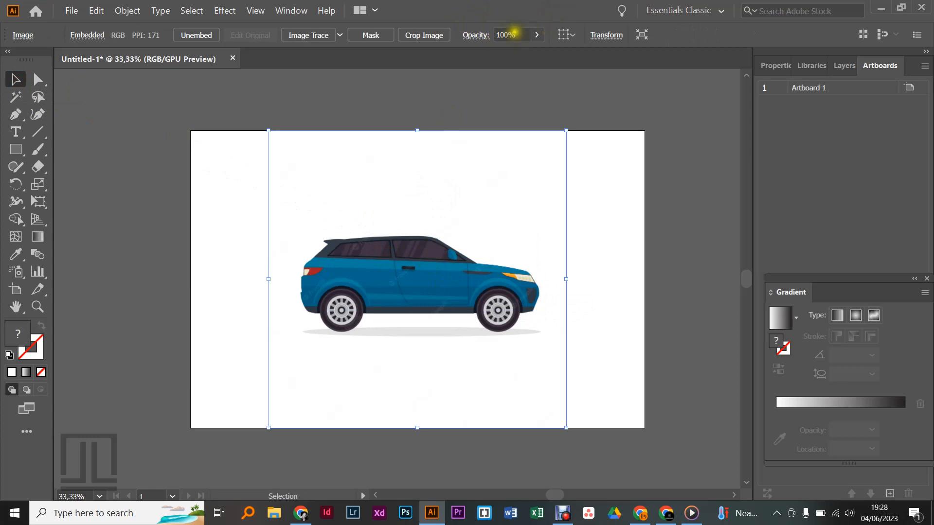
{"action": "left_click", "coordinate": [536, 35]}
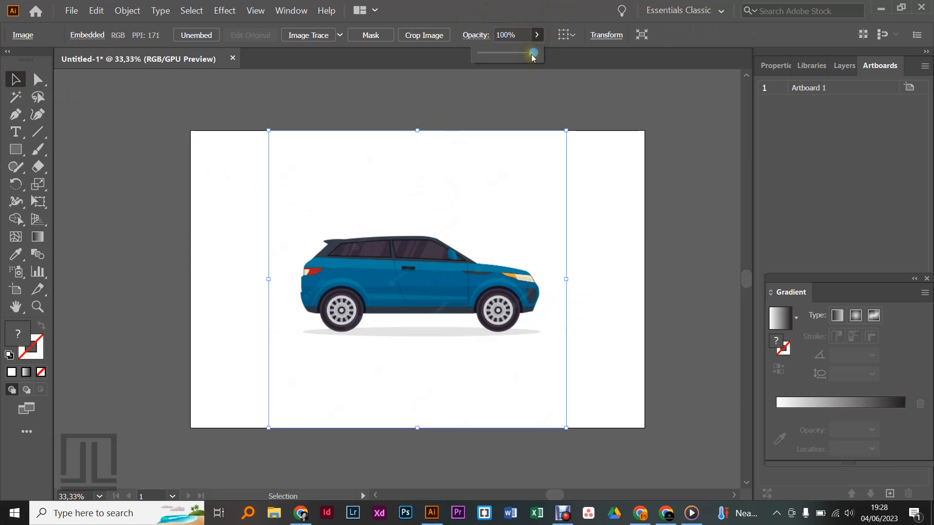
{"action": "left_click_drag", "start_coordinate": [531, 54], "coordinate": [504, 53]}
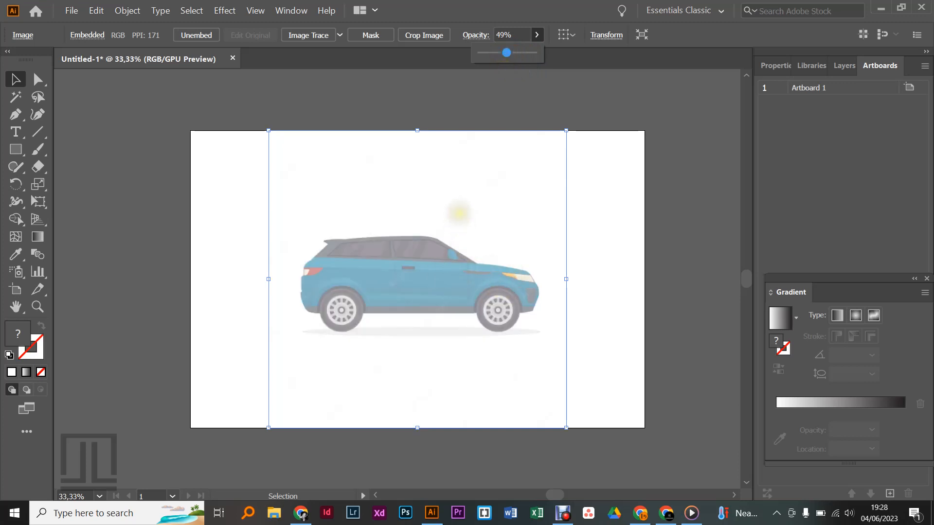
Trace the car's upper outline with the Pen tool, from the rear spoiler over the roof and hood to the lower front bumper.
{"action": "left_click", "coordinate": [15, 115]}
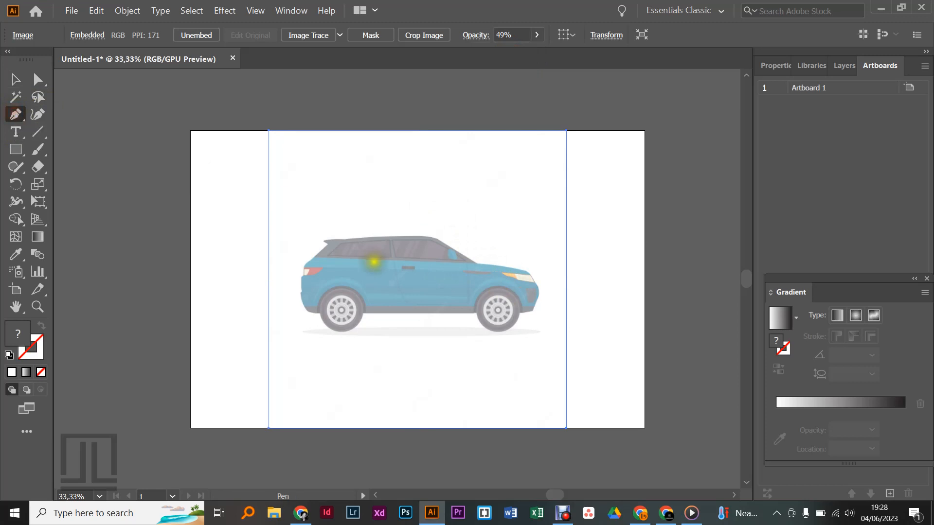
{"action": "left_click", "coordinate": [325, 240]}
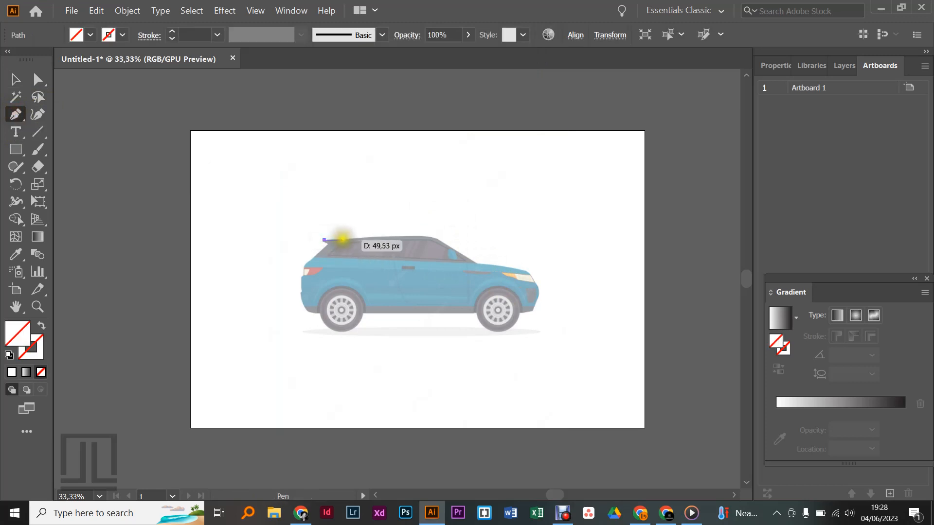
{"action": "left_click", "coordinate": [344, 239]}
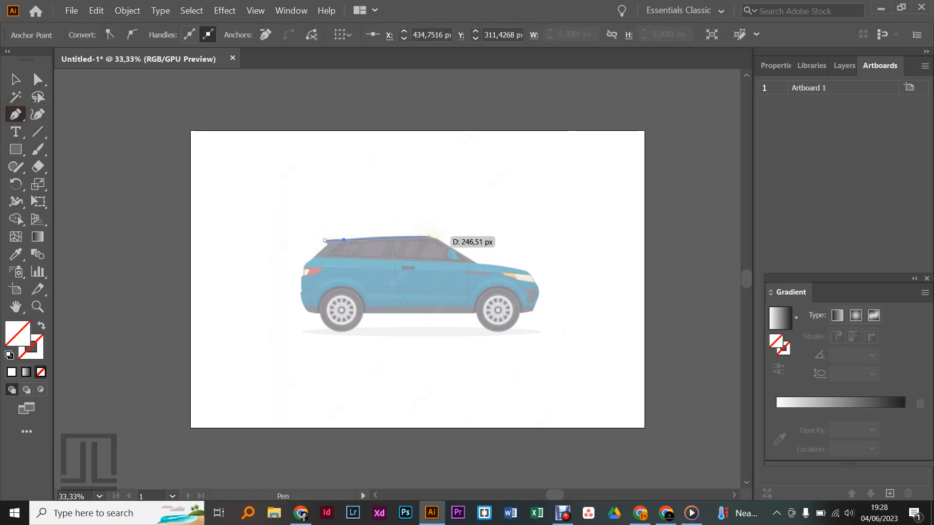
{"action": "left_click", "coordinate": [430, 236]}
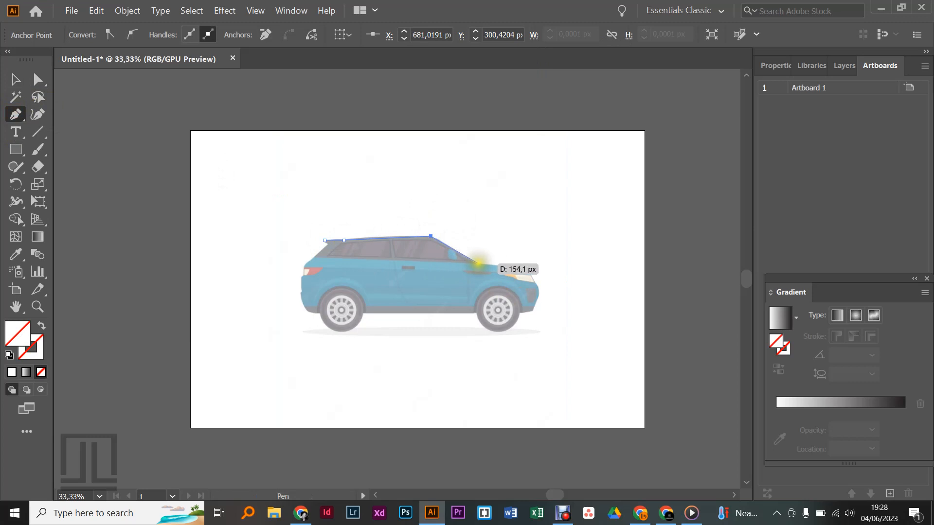
{"action": "left_click", "coordinate": [477, 263]}
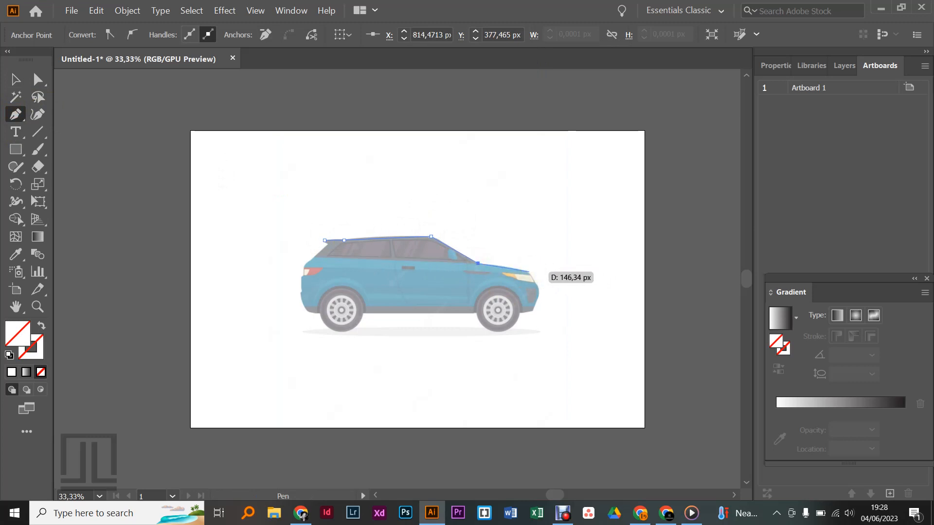
{"action": "left_click", "coordinate": [529, 271]}
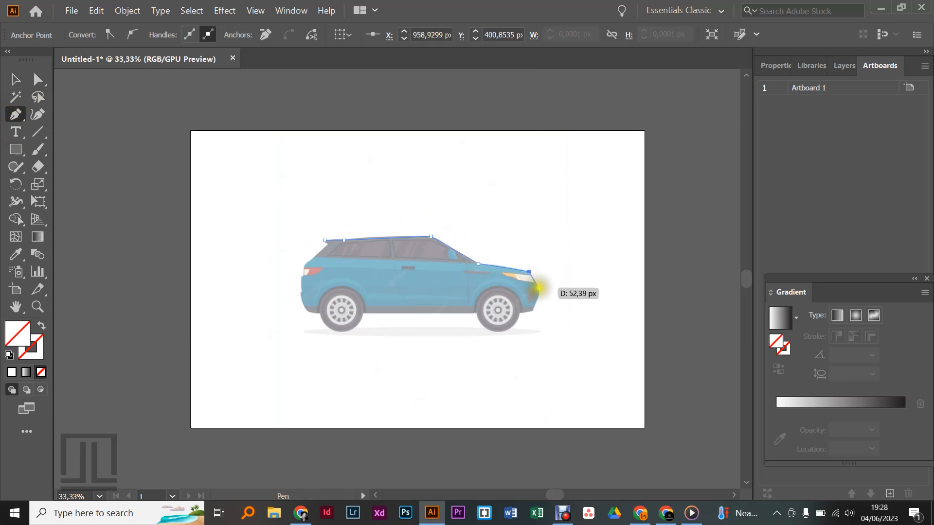
{"action": "left_click", "coordinate": [538, 288]}
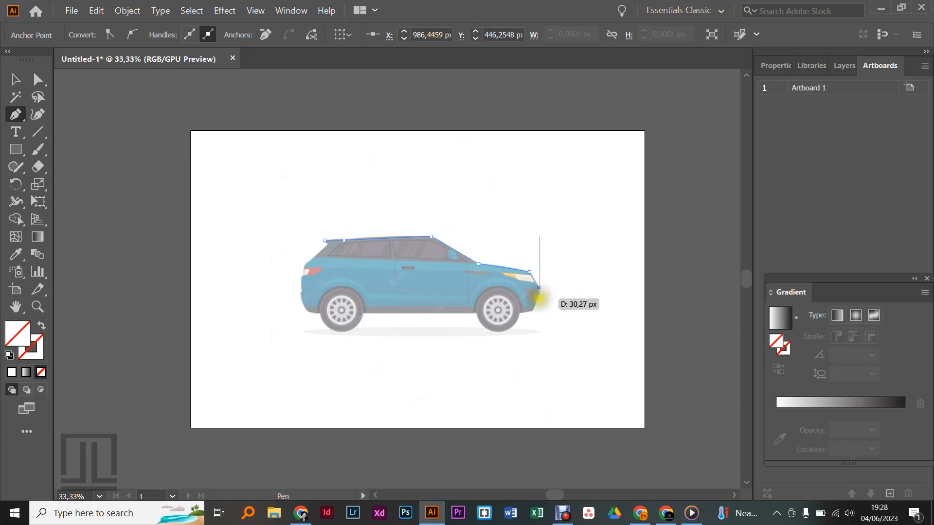
{"action": "left_click", "coordinate": [539, 299]}
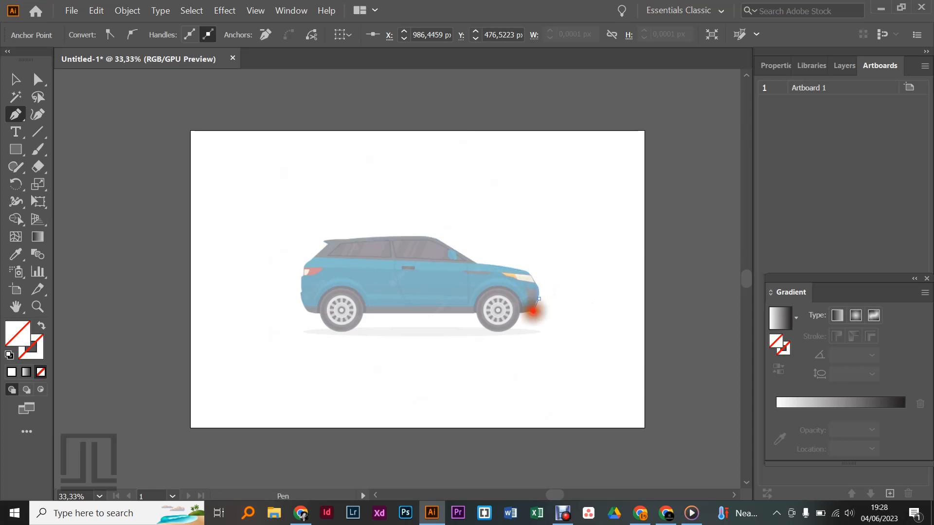
{"action": "left_click", "coordinate": [533, 310]}
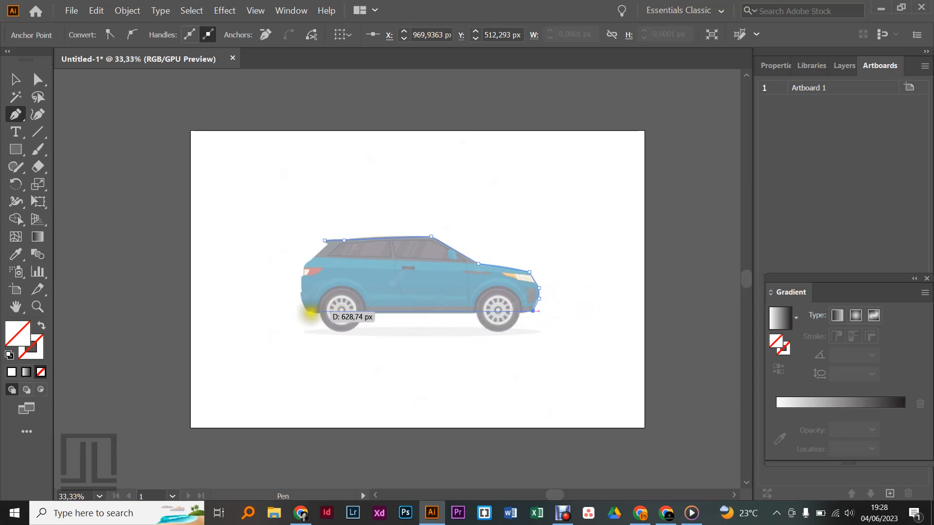
Continue the pen path along the car's underside and up its rear, closing it at the spoiler's starting point.
{"action": "left_click", "coordinate": [312, 312]}
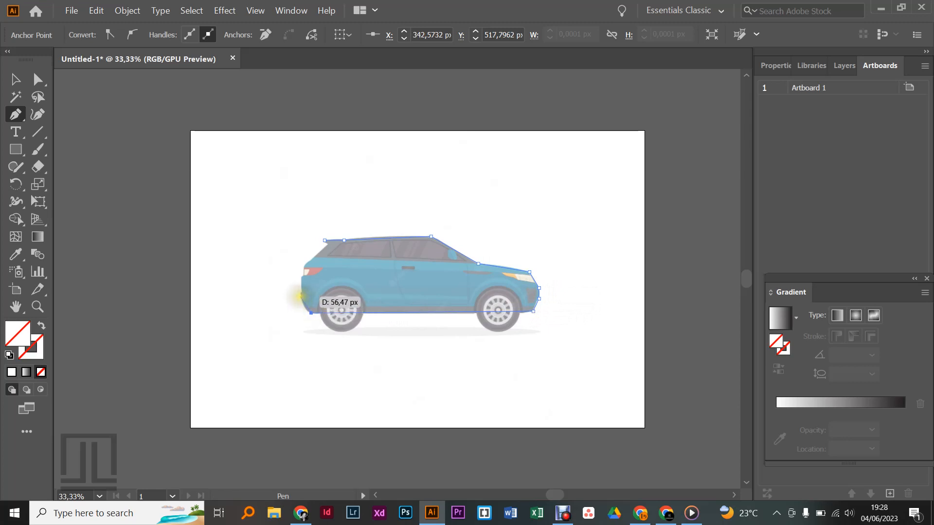
{"action": "left_click", "coordinate": [300, 299]}
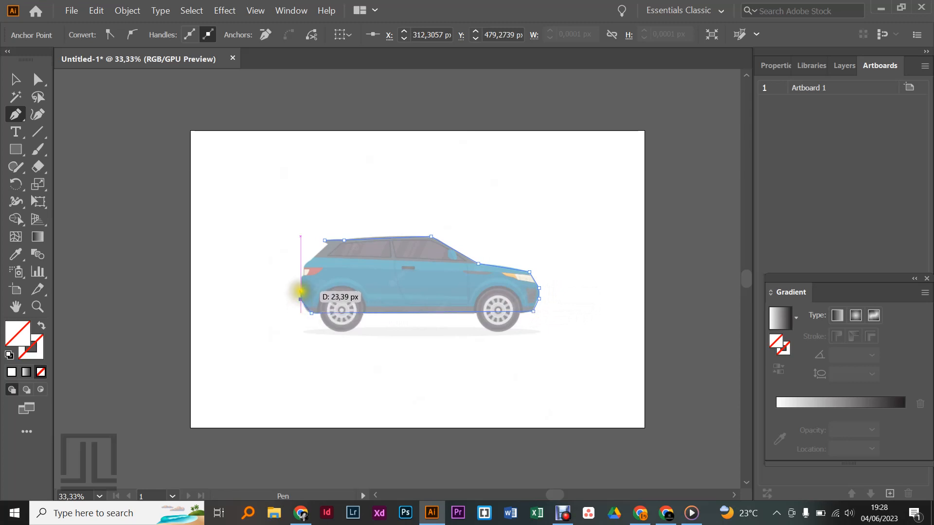
{"action": "left_click", "coordinate": [301, 292]}
{"action": "left_click", "coordinate": [300, 275]}
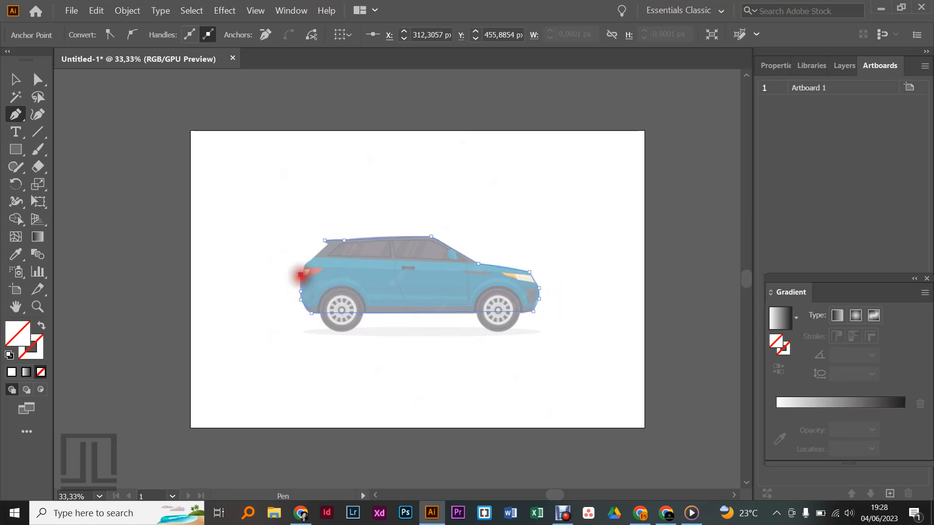
{"action": "left_click", "coordinate": [301, 275]}
{"action": "left_click", "coordinate": [302, 267]}
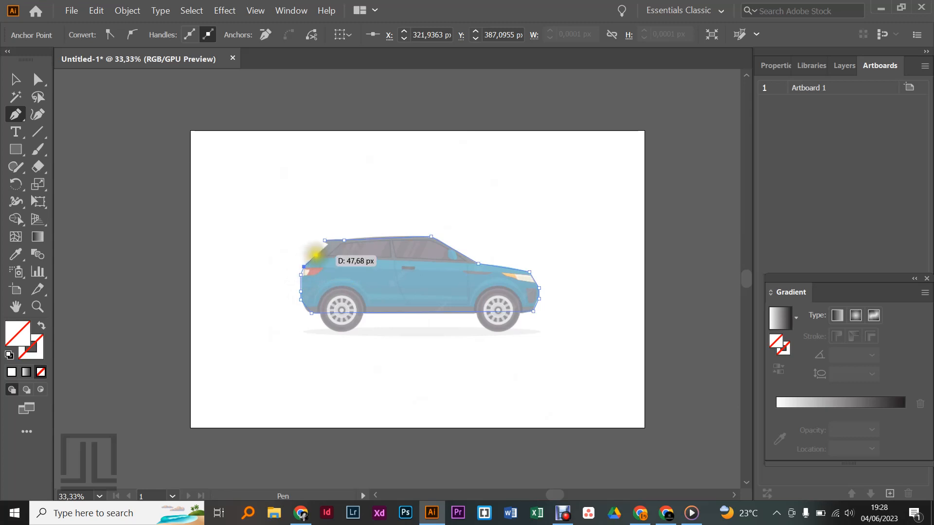
{"action": "left_click", "coordinate": [323, 247]}
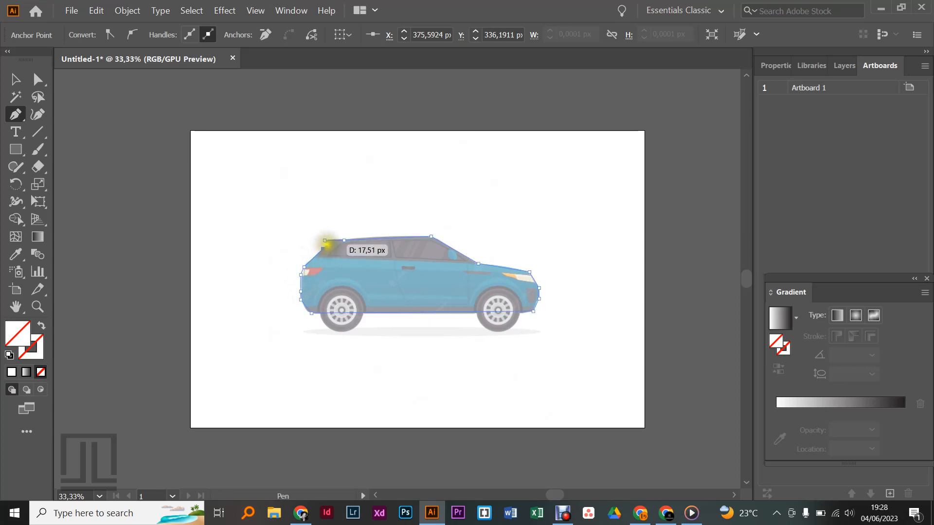
{"action": "left_click", "coordinate": [323, 247]}
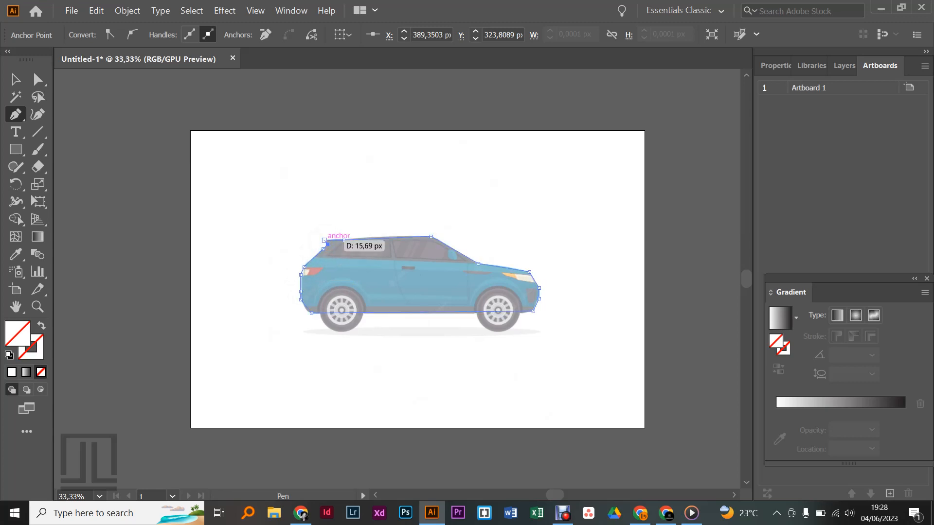
{"action": "left_click", "coordinate": [324, 240]}
Delete the faded car image behind the traced outline.
{"action": "left_click", "coordinate": [18, 82]}
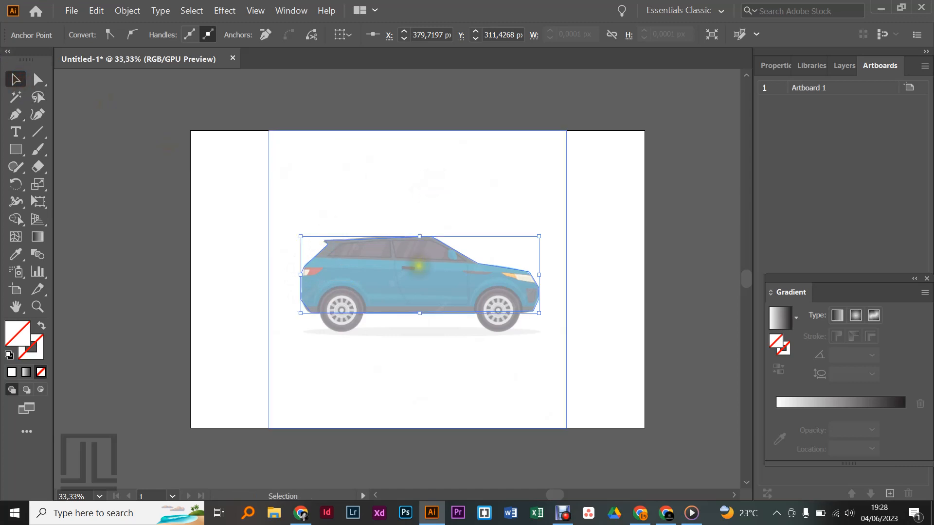
{"action": "left_click", "coordinate": [418, 266]}
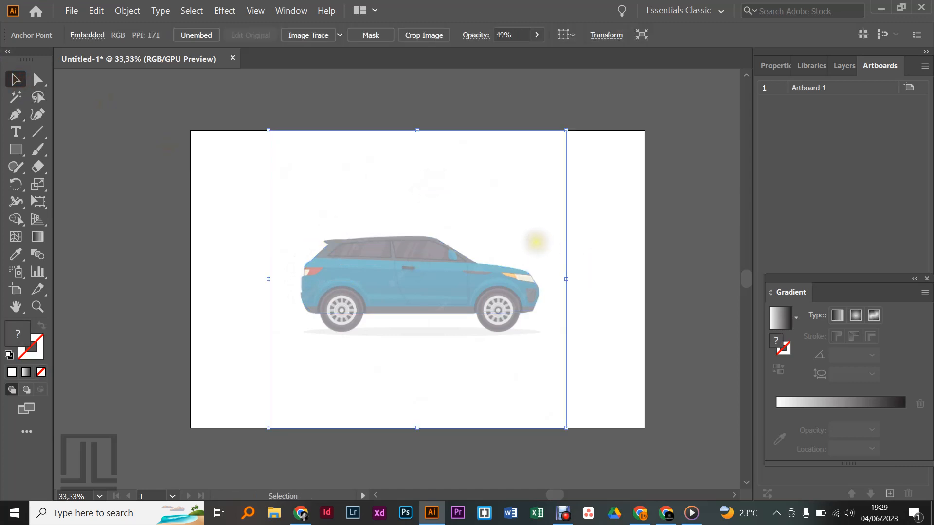
{"action": "key", "text": "Delete"}
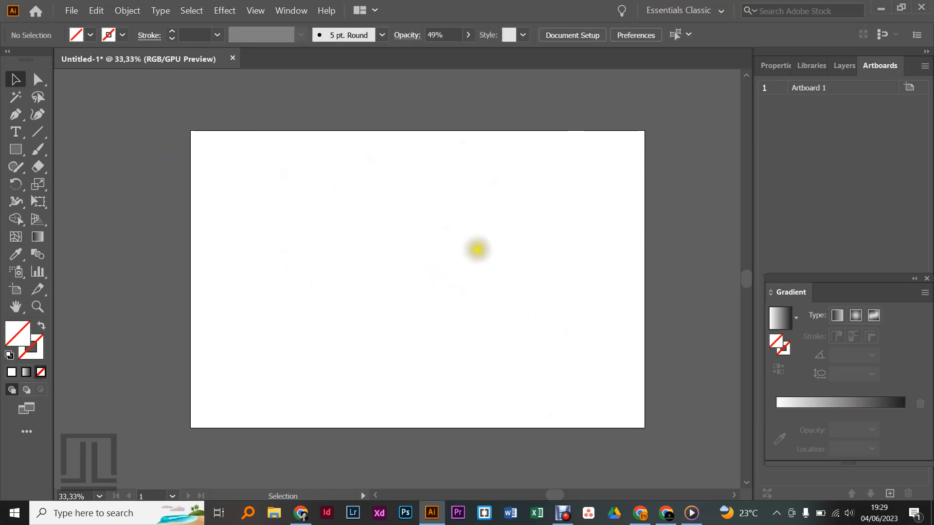
Give the traced car outline a 1 pt stroke and clear the selection.
{"action": "left_click", "coordinate": [379, 237]}
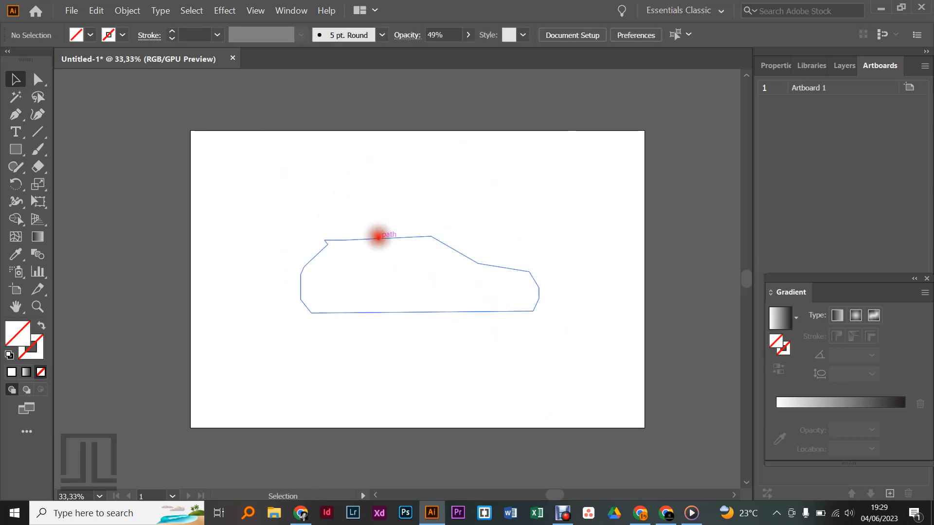
{"action": "left_click", "coordinate": [173, 32]}
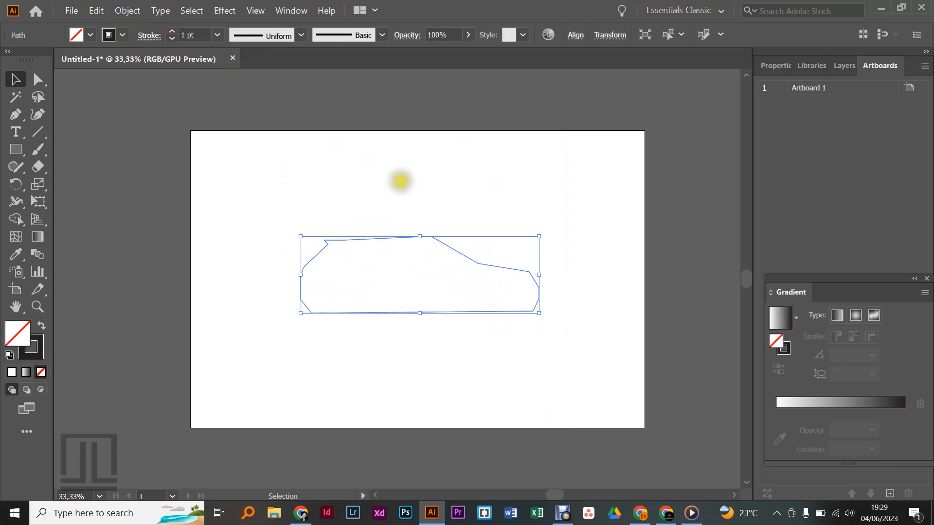
{"action": "left_click", "coordinate": [401, 181]}
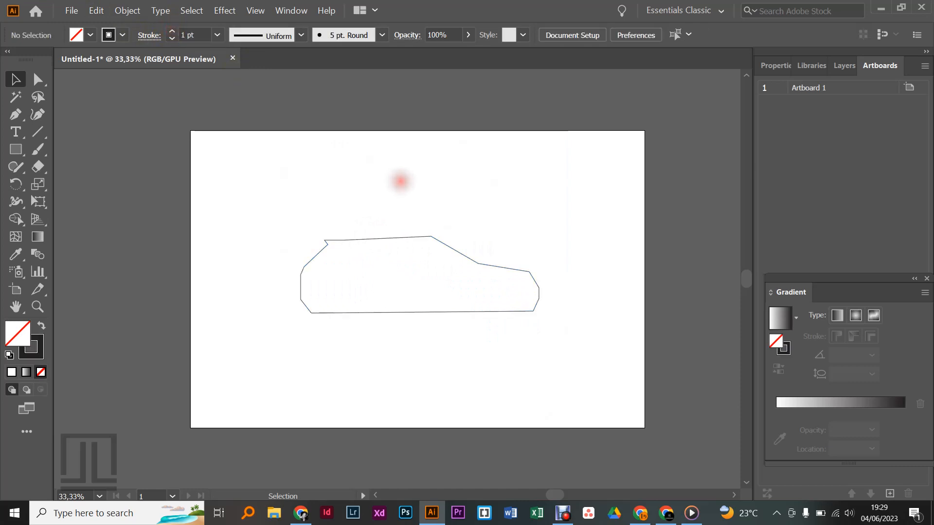
Undo the outline's stroke changes and the deletion of the car image.
{"action": "left_click", "coordinate": [90, 12]}
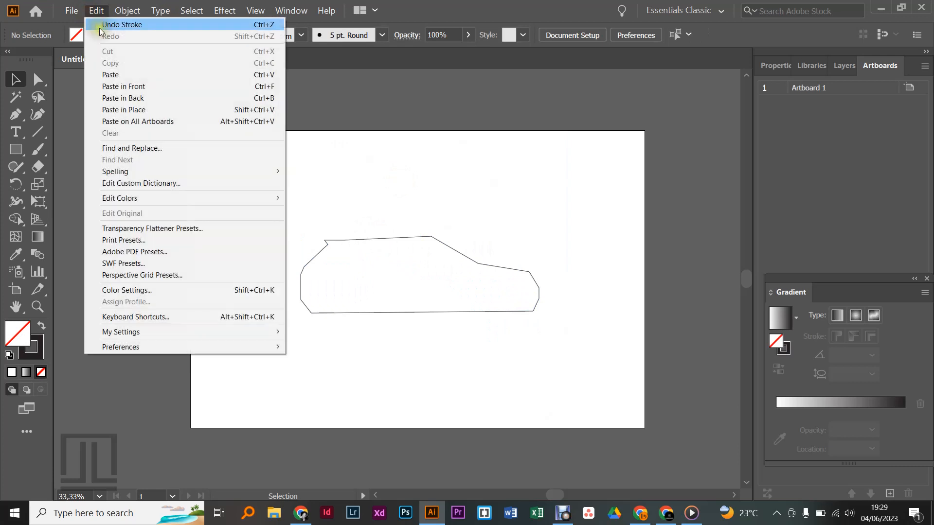
{"action": "left_click", "coordinate": [99, 25]}
{"action": "left_click", "coordinate": [97, 11]}
{"action": "left_click", "coordinate": [97, 25]}
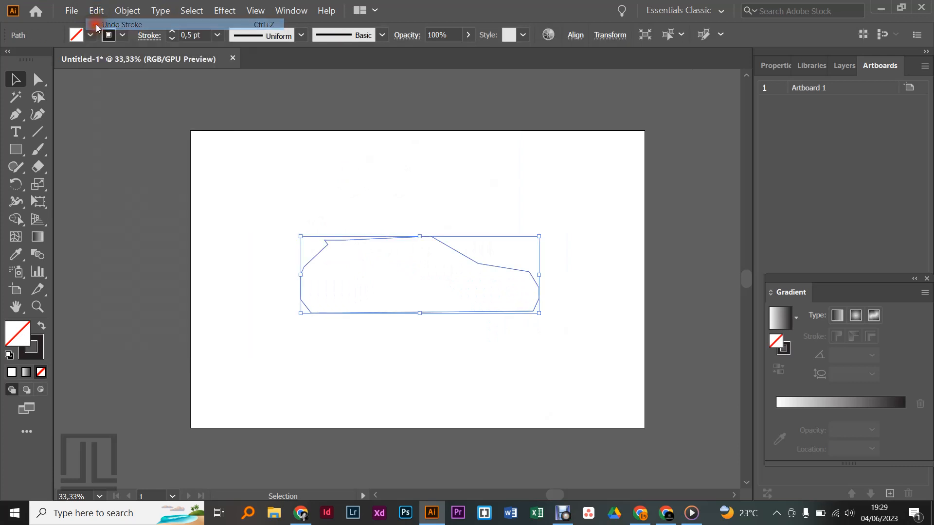
{"action": "left_click", "coordinate": [96, 10]}
{"action": "left_click", "coordinate": [97, 24]}
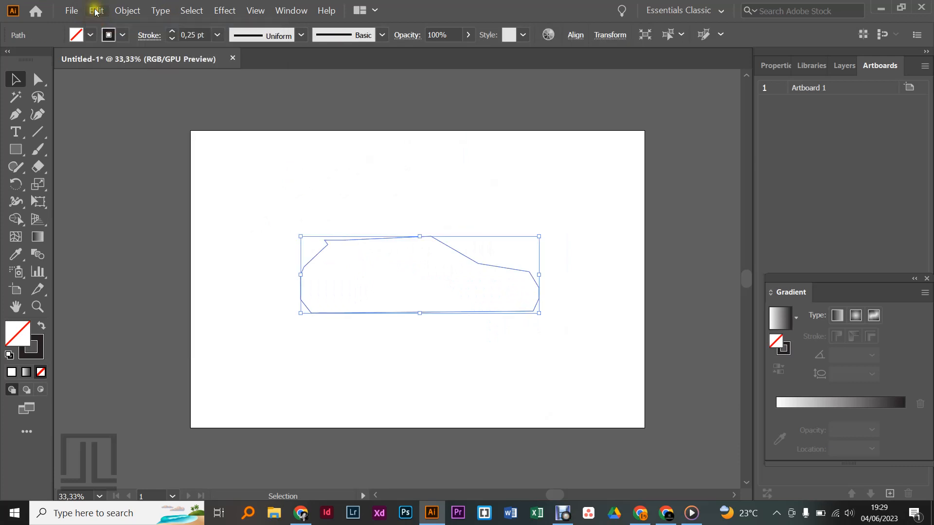
{"action": "left_click", "coordinate": [96, 10]}
{"action": "left_click", "coordinate": [98, 26]}
{"action": "left_click", "coordinate": [96, 10]}
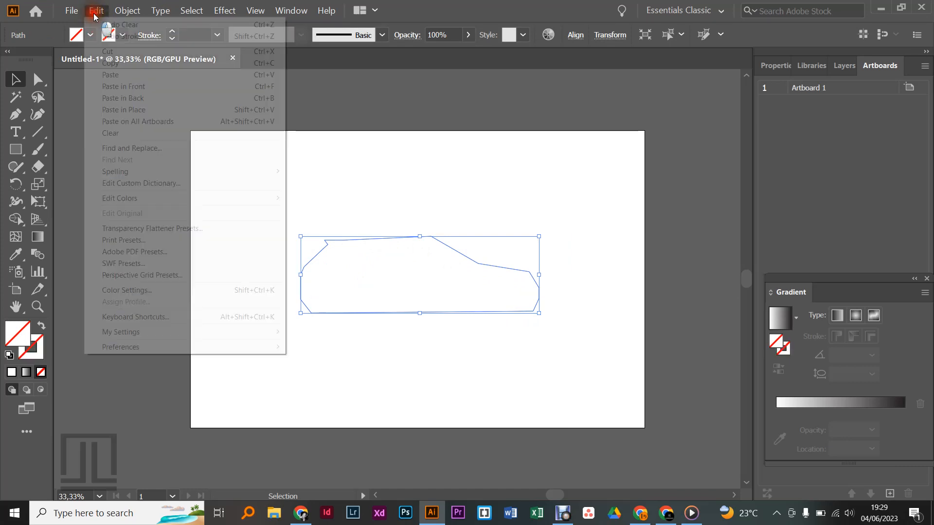
{"action": "left_click", "coordinate": [95, 25]}
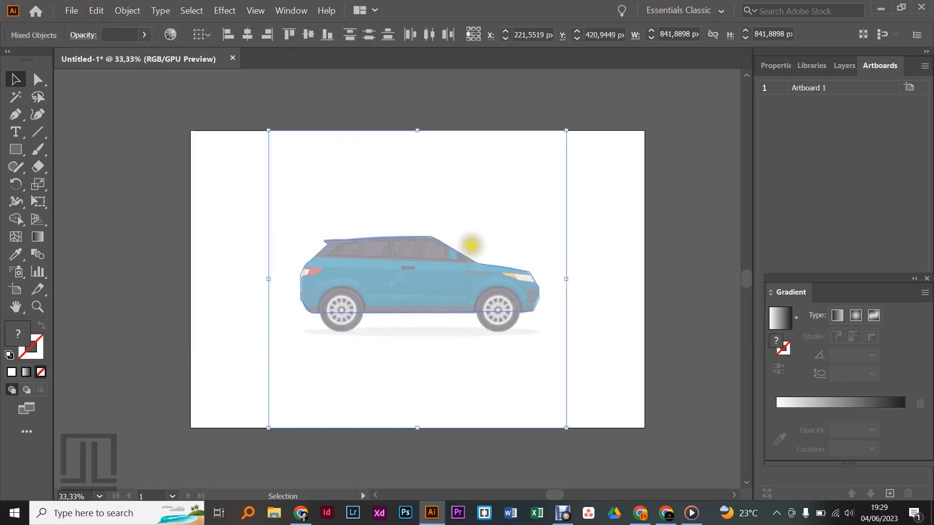
Apply a 1 pt stroke to the traced outline over the faded car image, leaving the fill at None.
{"action": "left_click", "coordinate": [637, 262]}
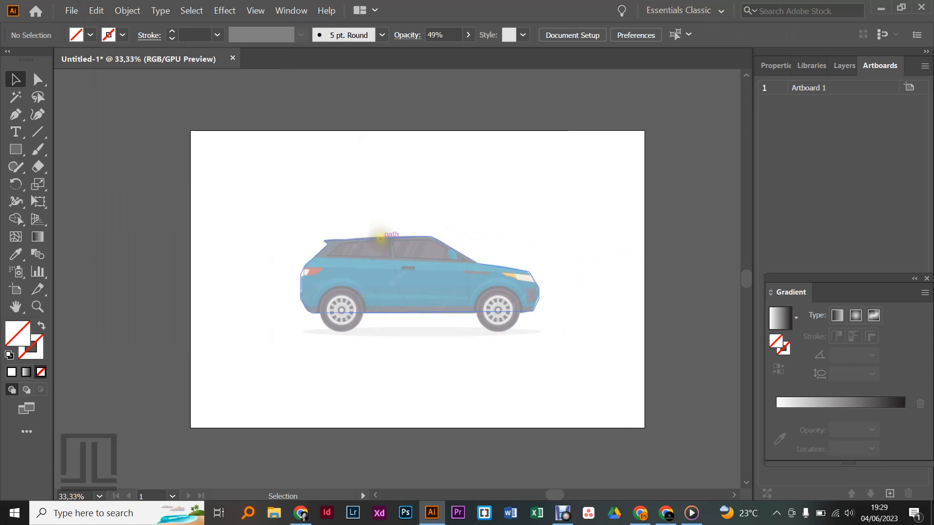
{"action": "left_click", "coordinate": [378, 239]}
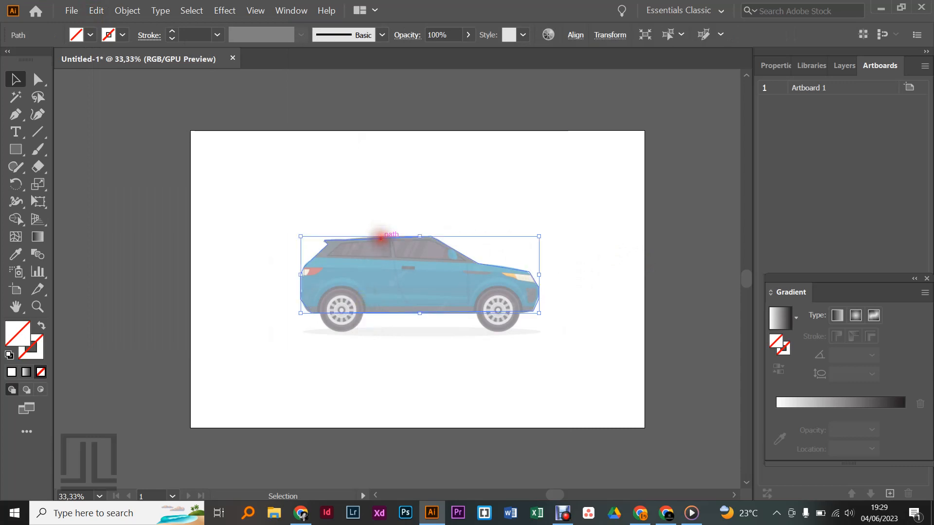
{"action": "left_click", "coordinate": [171, 34]}
{"action": "left_click", "coordinate": [170, 34]}
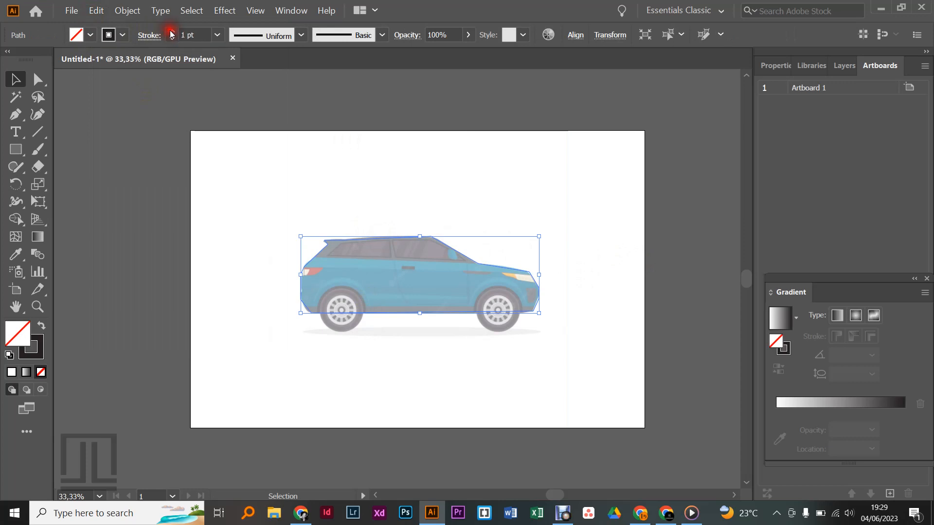
{"action": "left_click", "coordinate": [516, 200]}
Try moving the faded car image away from the traced outline, and undo the move.
{"action": "left_click", "coordinate": [444, 271]}
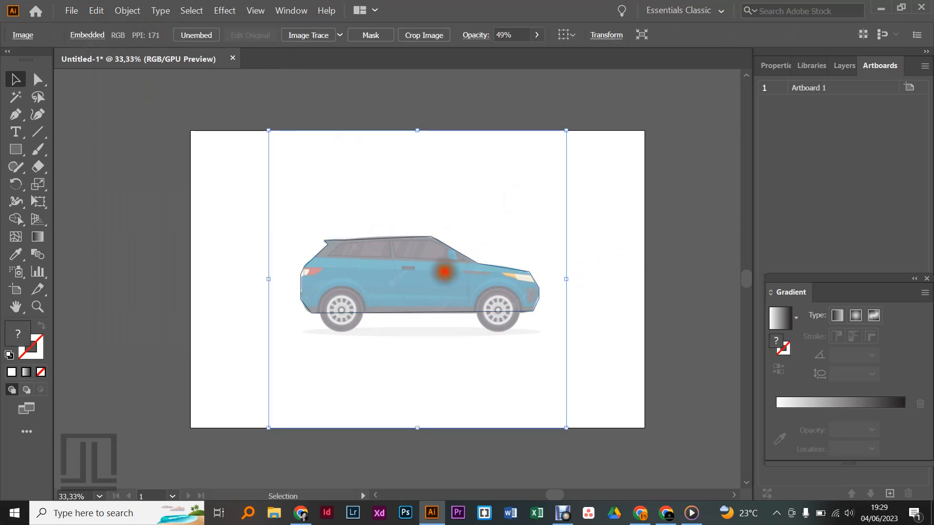
{"action": "mouse_move", "coordinate": [444, 271]}
{"action": "left_mouse_down"}
{"action": "mouse_move", "coordinate": [389, 271]}
{"action": "mouse_move", "coordinate": [445, 271]}
{"action": "left_mouse_up"}
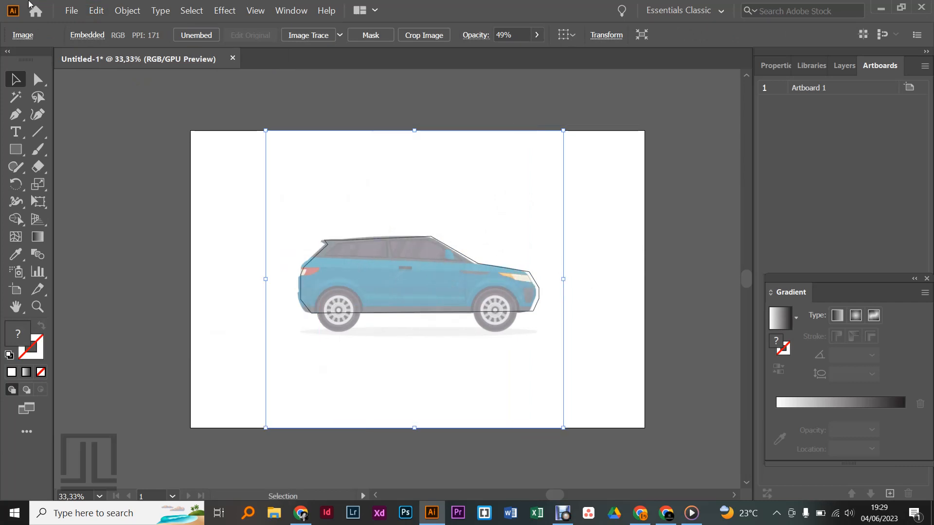
{"action": "key", "text": "ctrl+z"}
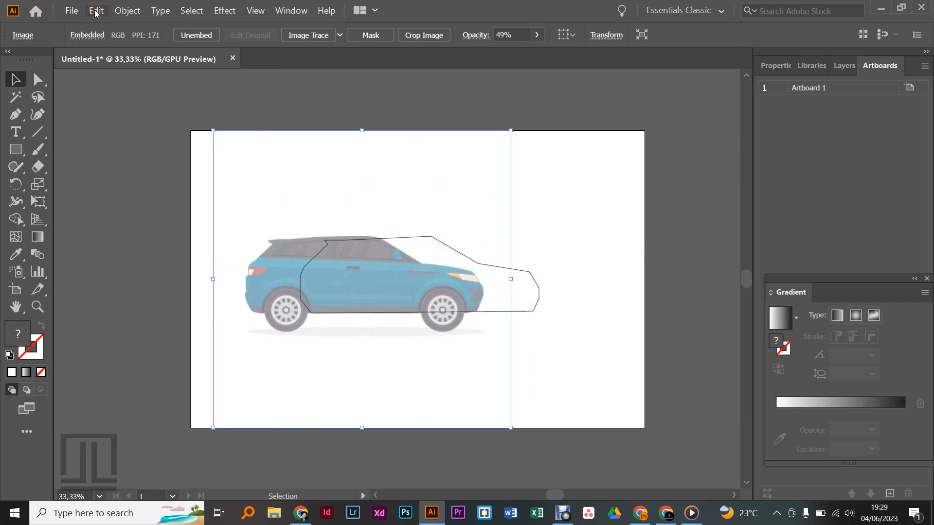
{"action": "key", "text": "ctrl+shift+z"}
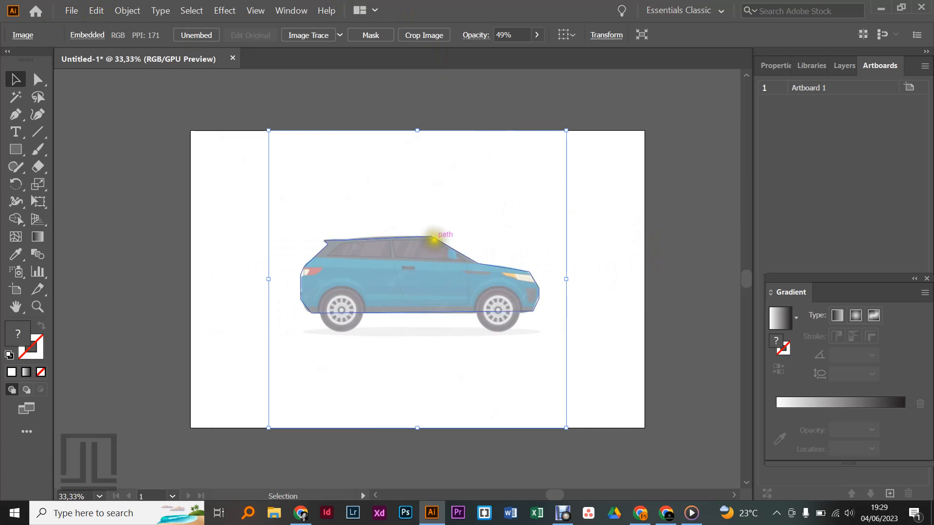
Delete the traced car outline and select the faded car image.
{"action": "left_click", "coordinate": [430, 237]}
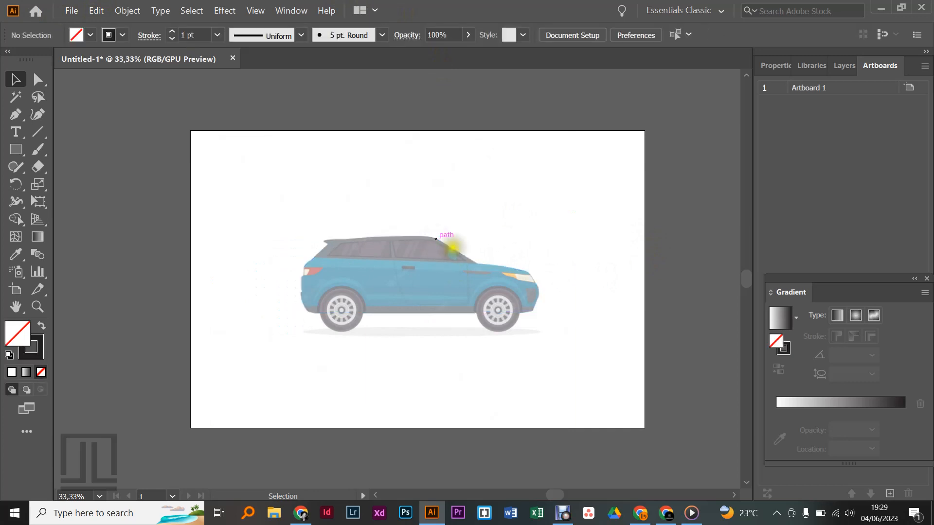
{"action": "left_click", "coordinate": [442, 260]}
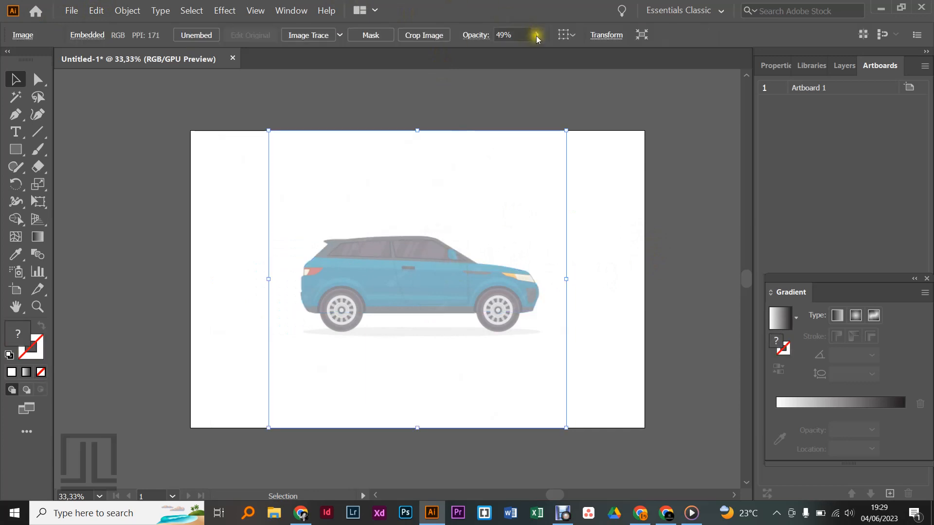
Restore the car image to 100% opacity and enlarge it until it spans slightly more than the artboard's width.
{"action": "left_click", "coordinate": [536, 36]}
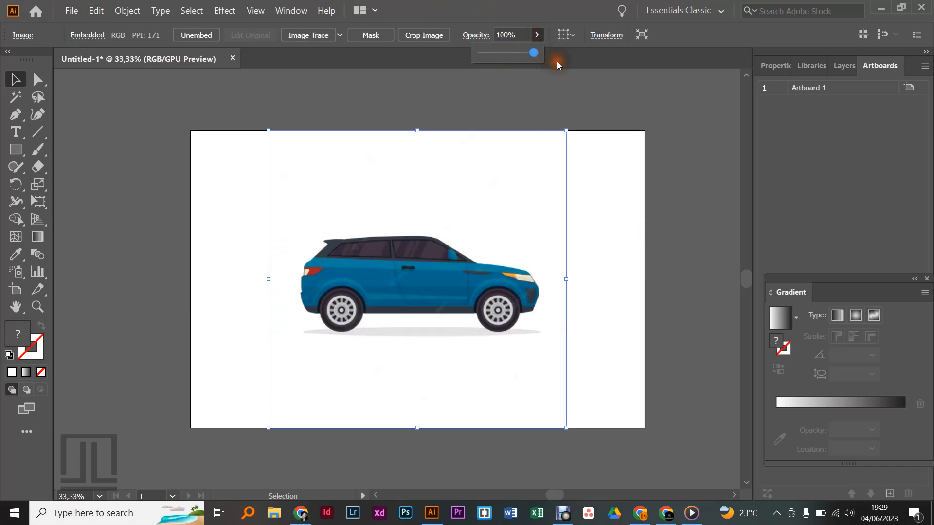
{"action": "left_click", "coordinate": [619, 296]}
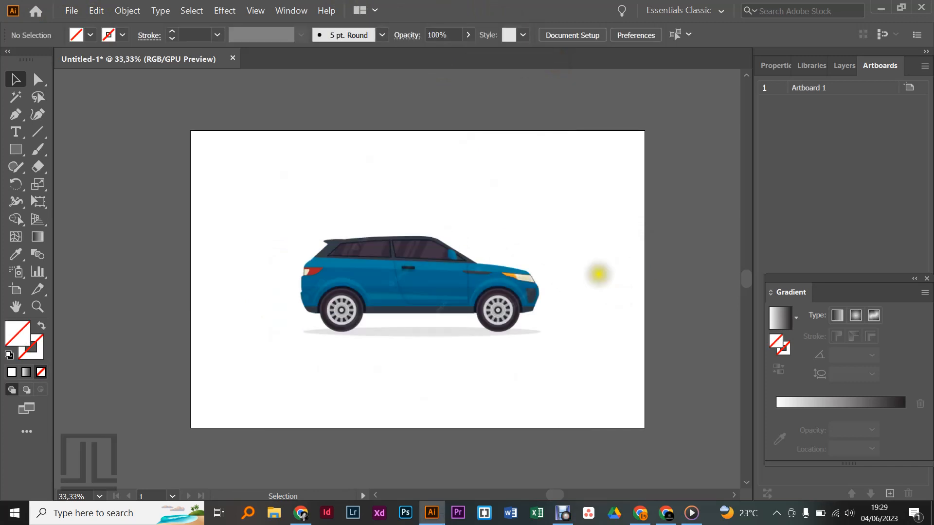
{"action": "left_click", "coordinate": [307, 194]}
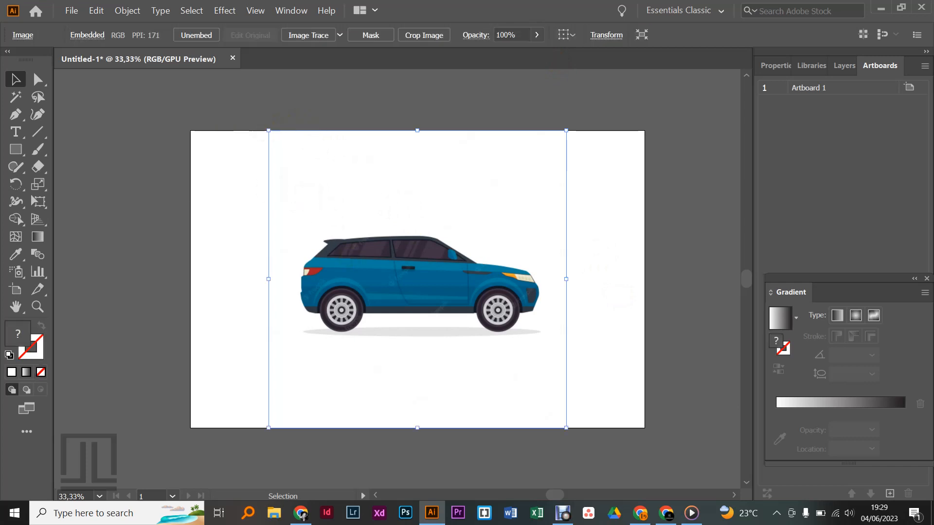
{"action": "left_click_drag", "start_coordinate": [267, 129], "coordinate": [161, 88]}
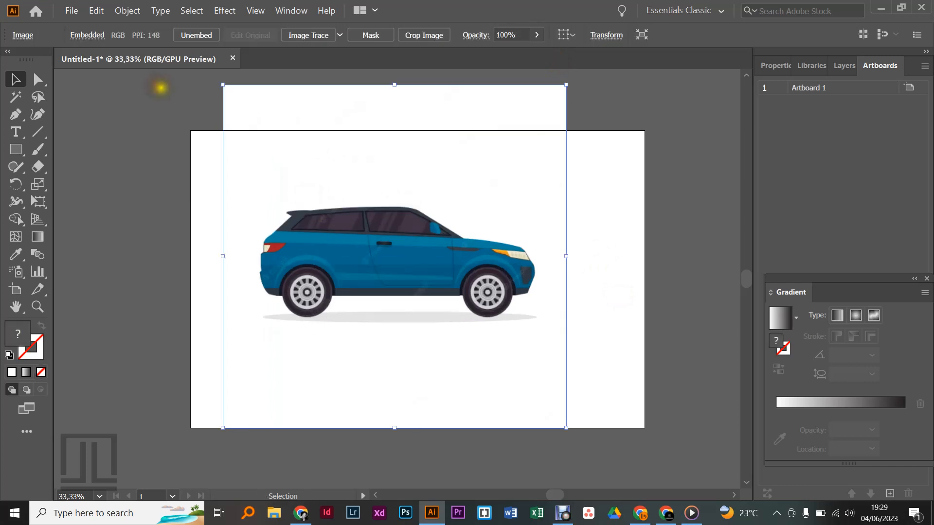
{"action": "left_click_drag", "start_coordinate": [565, 427], "coordinate": [647, 493]}
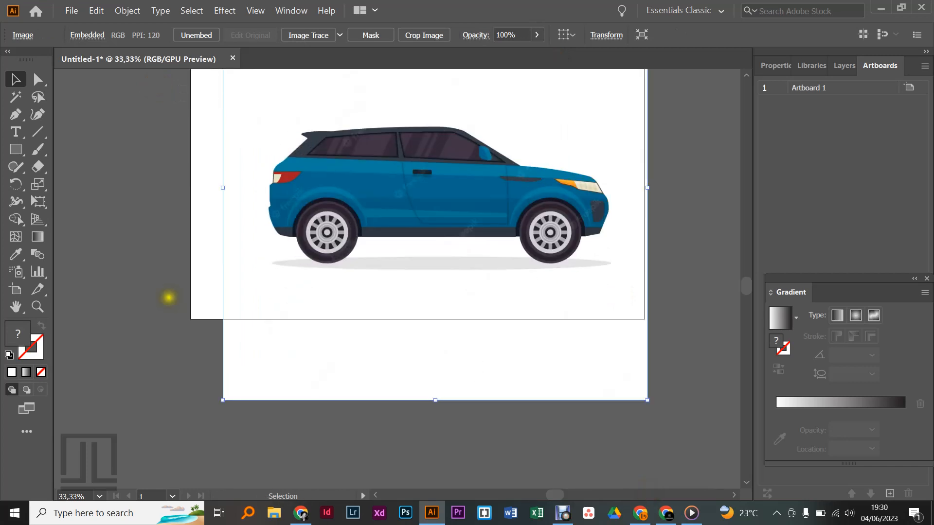
{"action": "left_click_drag", "start_coordinate": [221, 400], "coordinate": [156, 438]}
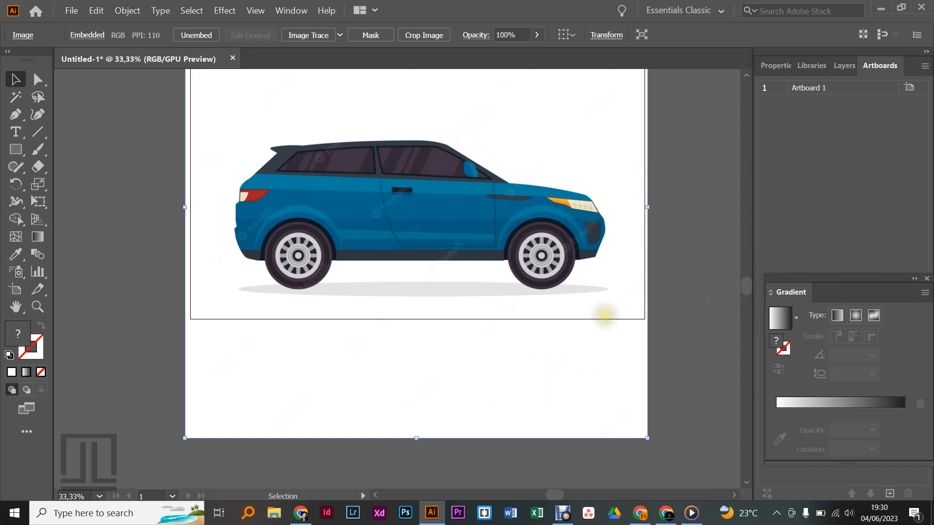
Fade the enlarged car image by setting its opacity to 50%.
{"action": "left_click_drag", "start_coordinate": [748, 285], "coordinate": [748, 281]}
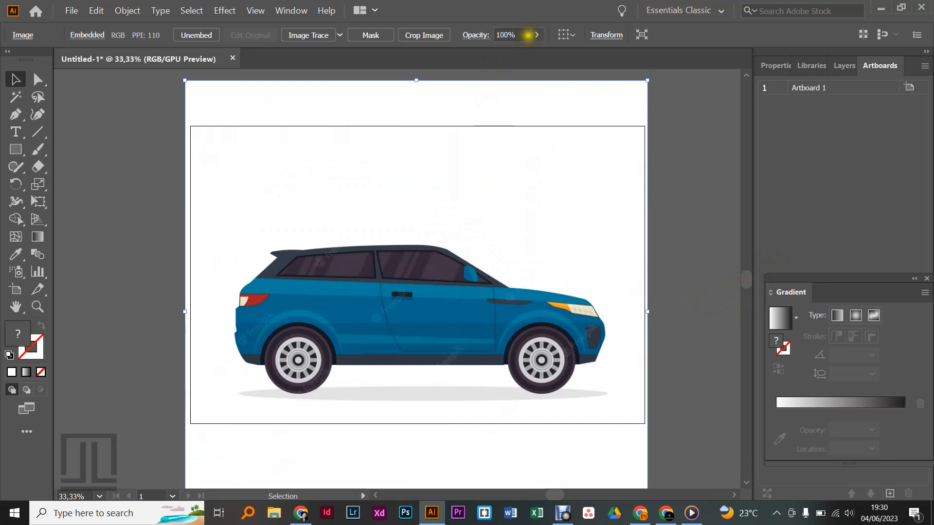
{"action": "left_click", "coordinate": [537, 36]}
{"action": "left_click_drag", "start_coordinate": [535, 53], "coordinate": [509, 58]}
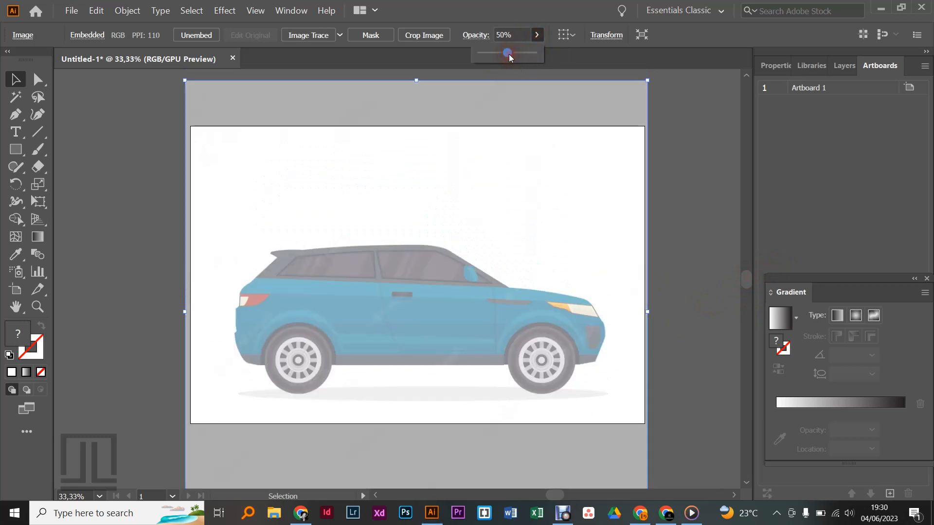
{"action": "left_click", "coordinate": [518, 162]}
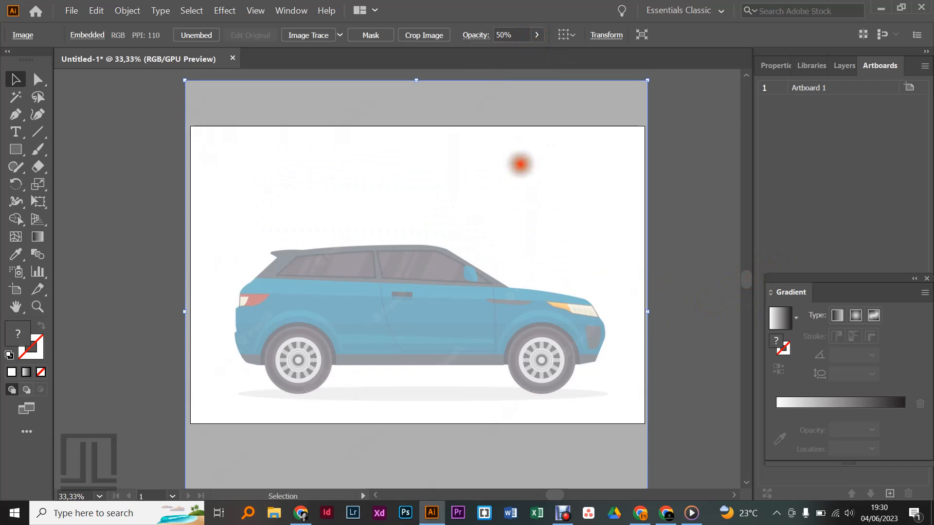
Try starting a Pen tool path beside the artboard with a 1 pt stroke and no fill.
{"action": "left_click", "coordinate": [21, 118]}
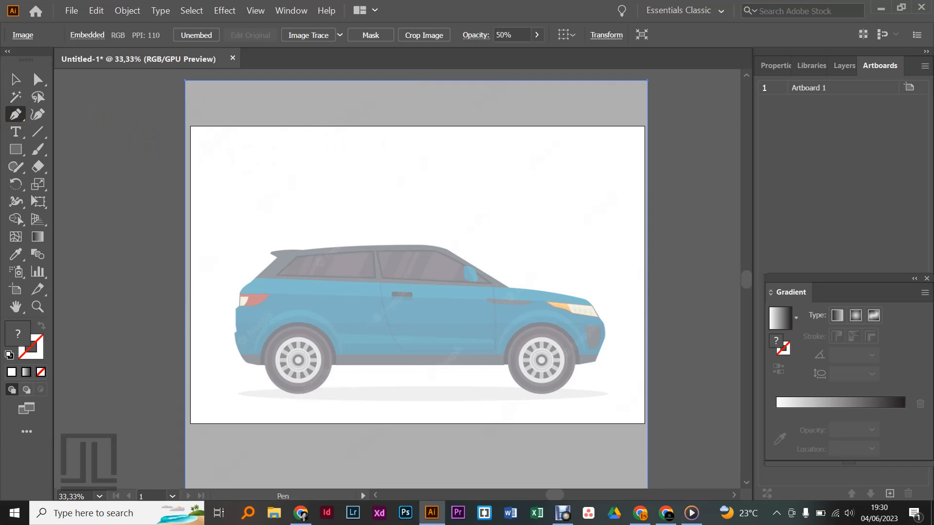
{"action": "left_click", "coordinate": [115, 156]}
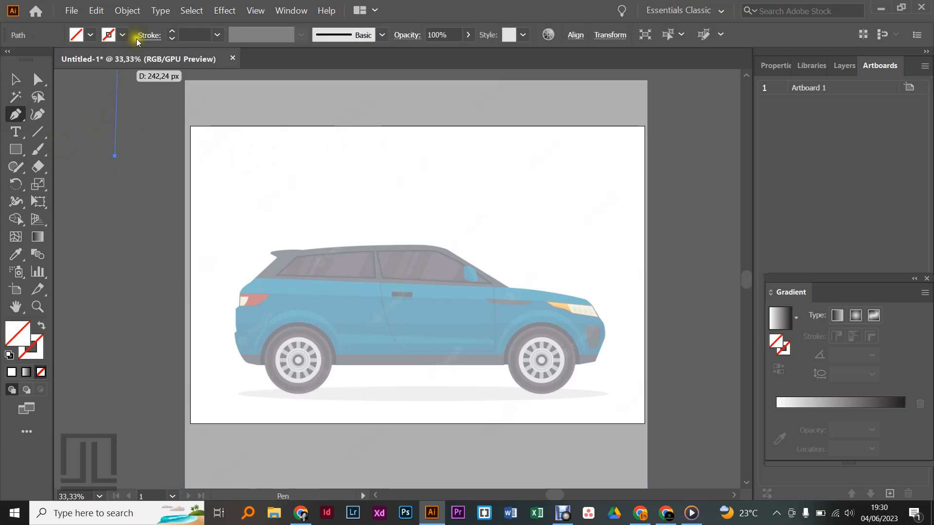
{"action": "left_click", "coordinate": [173, 33]}
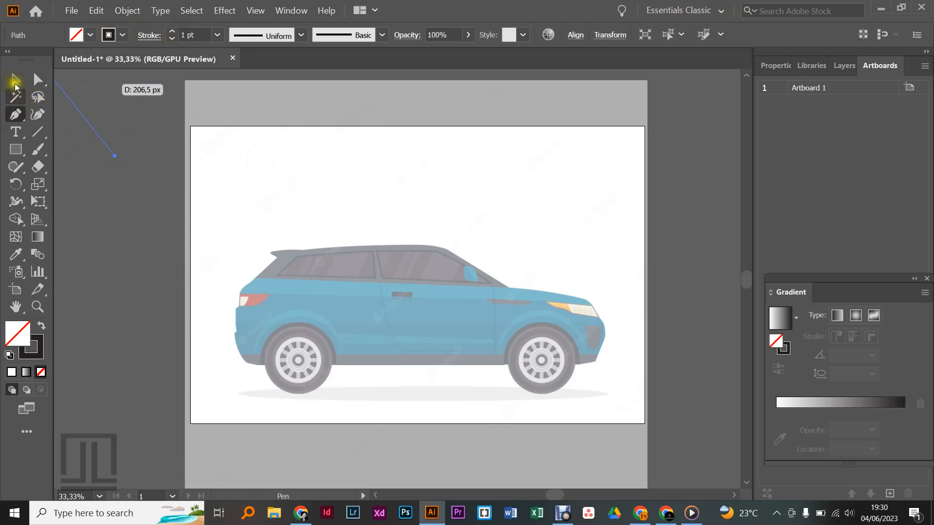
{"action": "left_click", "coordinate": [15, 80]}
{"action": "left_click", "coordinate": [157, 197]}
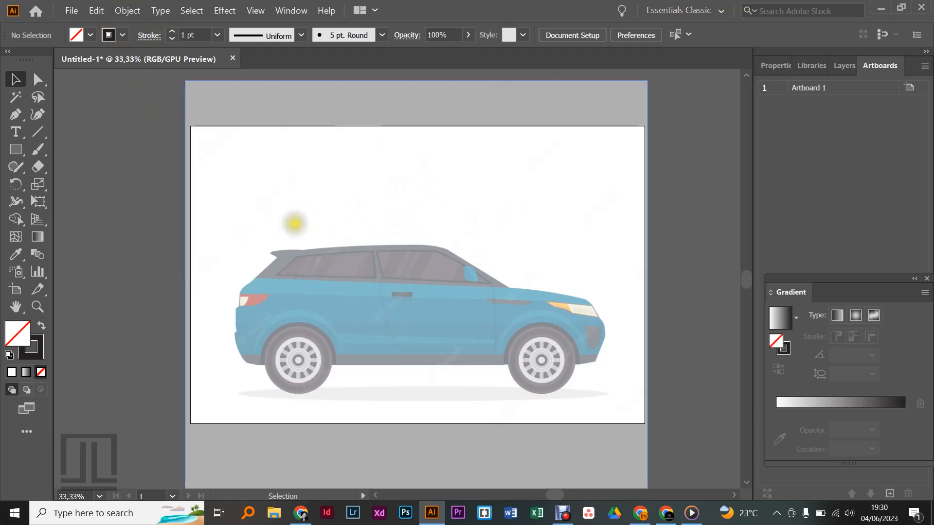
Lock the faded car image in place and test the lock by trying to select and move it.
{"action": "left_click", "coordinate": [294, 223]}
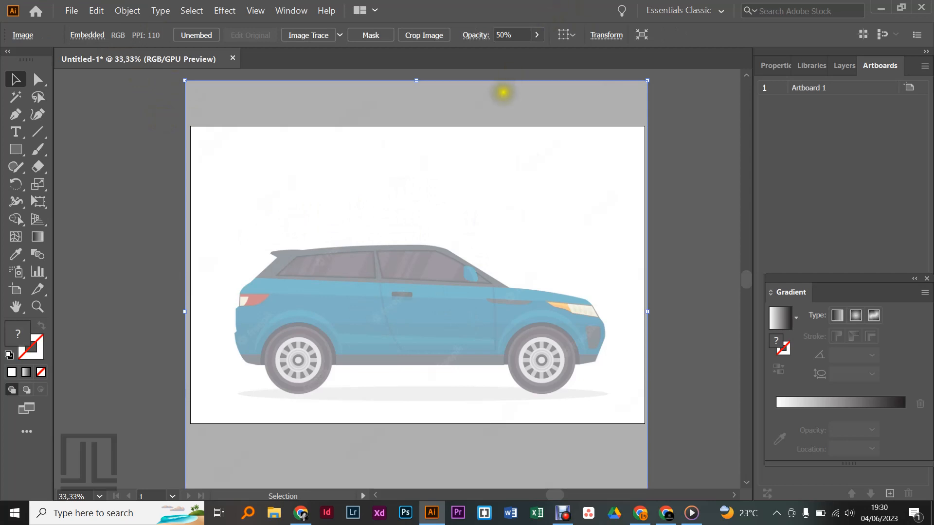
{"action": "left_click", "coordinate": [128, 11]}
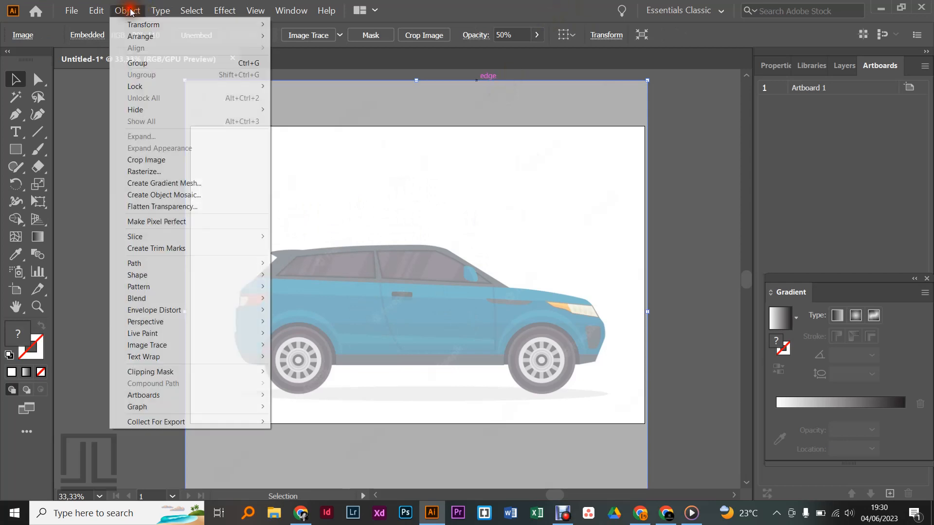
{"action": "mouse_move", "coordinate": [130, 92]}
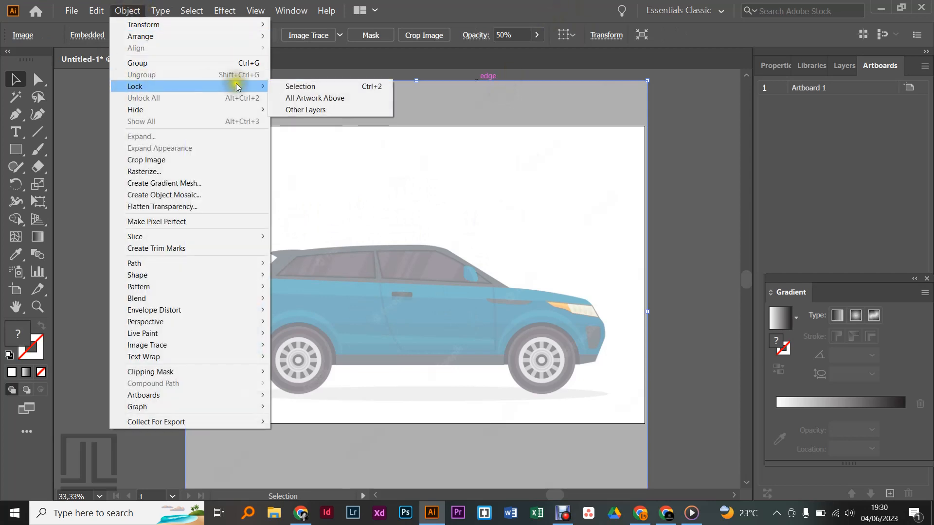
{"action": "left_click", "coordinate": [289, 86]}
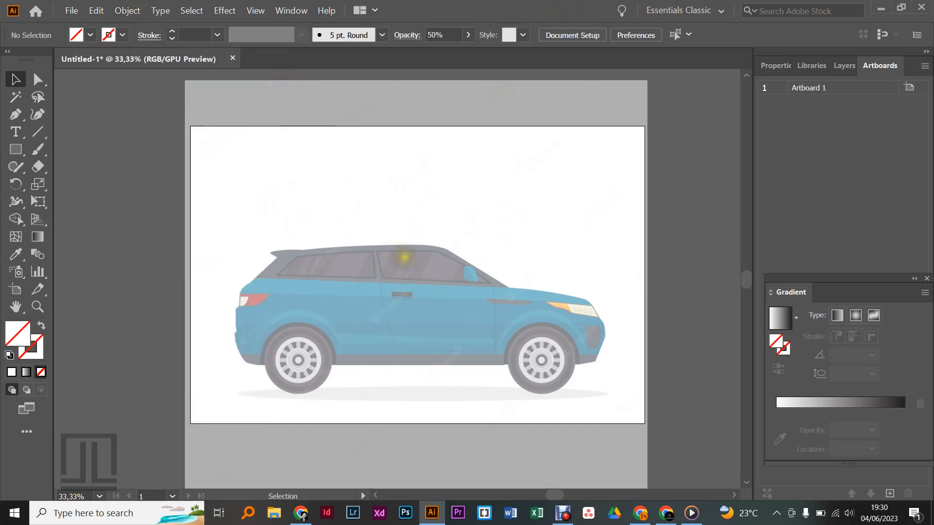
{"action": "left_click", "coordinate": [404, 257]}
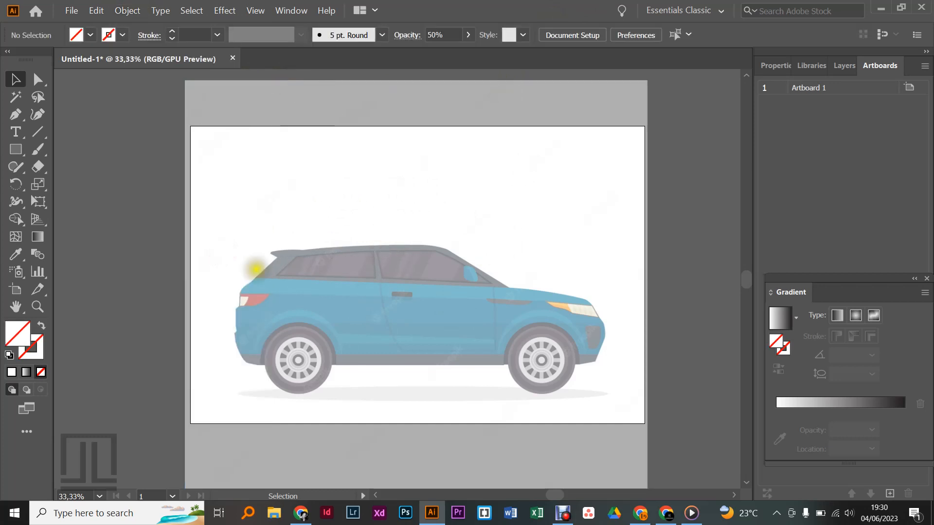
{"action": "left_click_drag", "start_coordinate": [316, 306], "coordinate": [380, 306]}
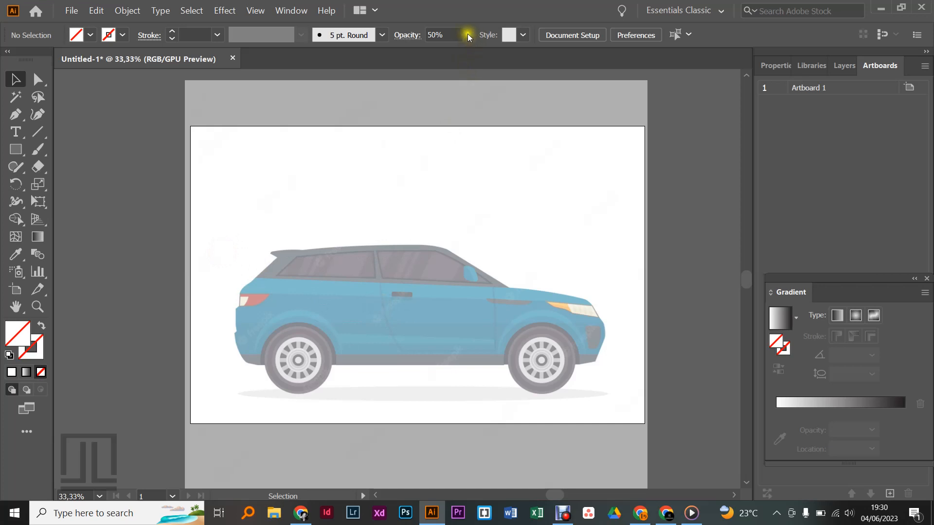
{"action": "mouse_move", "coordinate": [327, 287]}
{"action": "left_mouse_down"}
{"action": "mouse_move", "coordinate": [337, 188]}
{"action": "mouse_move", "coordinate": [322, 261]}
{"action": "mouse_move", "coordinate": [354, 371]}
{"action": "left_mouse_up"}
Set a 1 pt stroke and trace the car's roofline with the Pen tool from the rear spoiler to the top of the windshield.
{"action": "left_click", "coordinate": [172, 32]}
{"action": "left_click", "coordinate": [173, 31]}
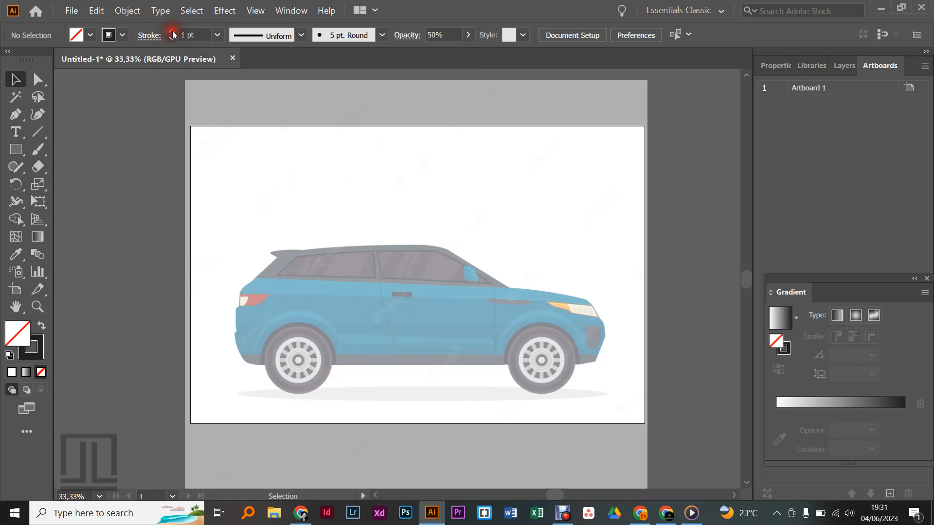
{"action": "left_click", "coordinate": [21, 116]}
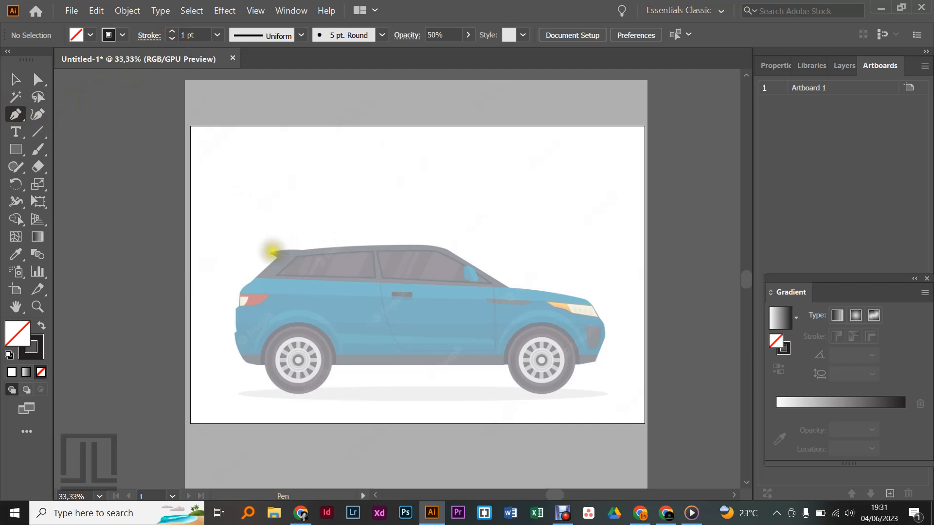
{"action": "left_click", "coordinate": [270, 251]}
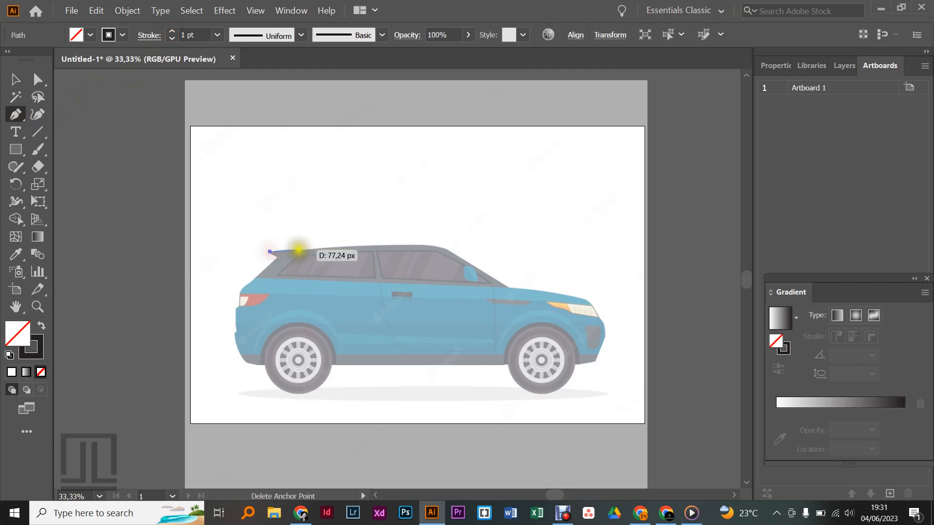
{"action": "left_click", "coordinate": [302, 250]}
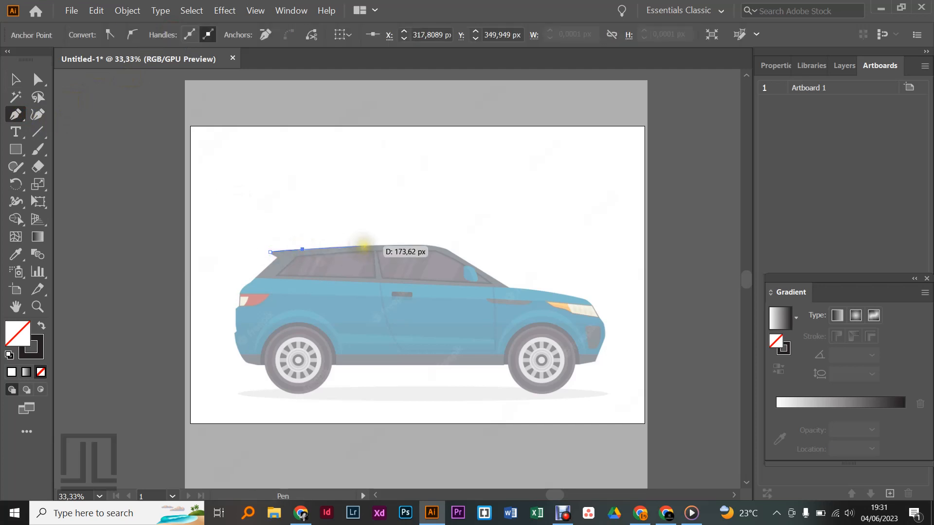
{"action": "left_click", "coordinate": [364, 246]}
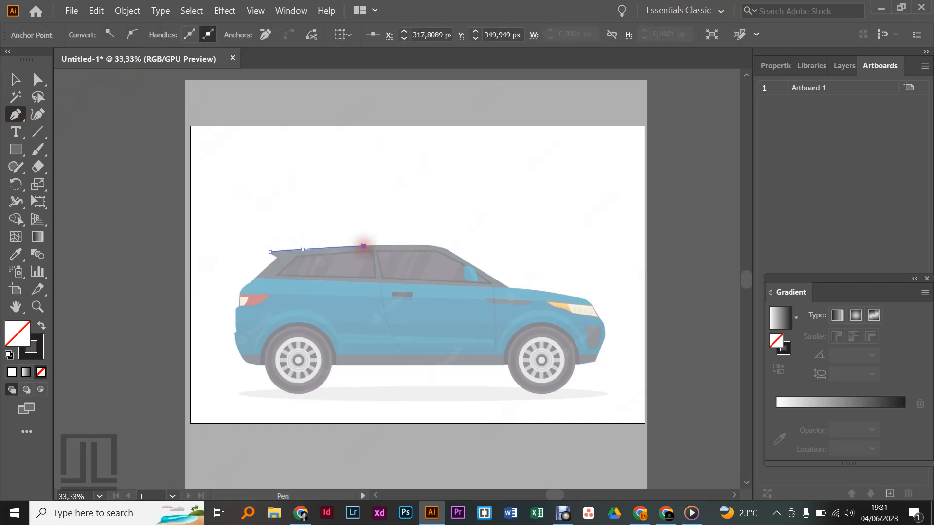
{"action": "left_click", "coordinate": [438, 246]}
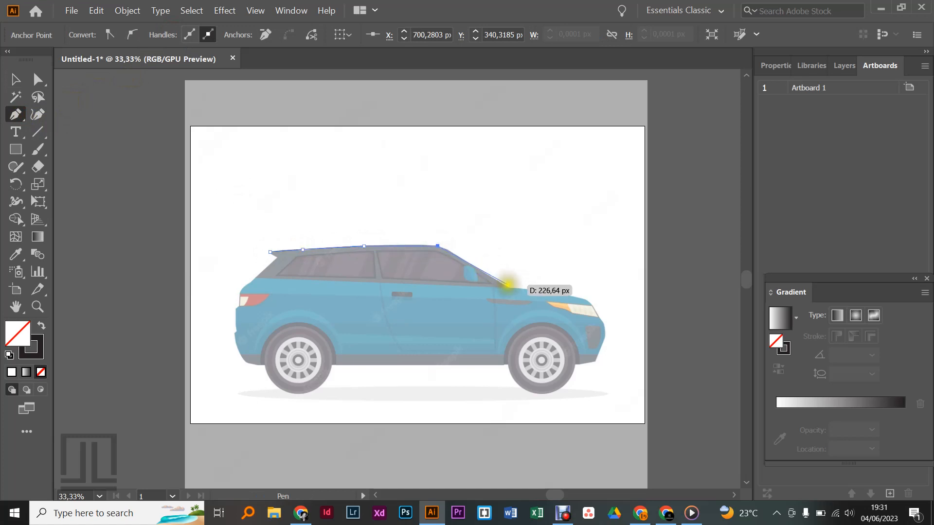
Continue the Pen outline down the windshield, along the hood and around the front edge of the headlight.
{"action": "left_click", "coordinate": [508, 287]}
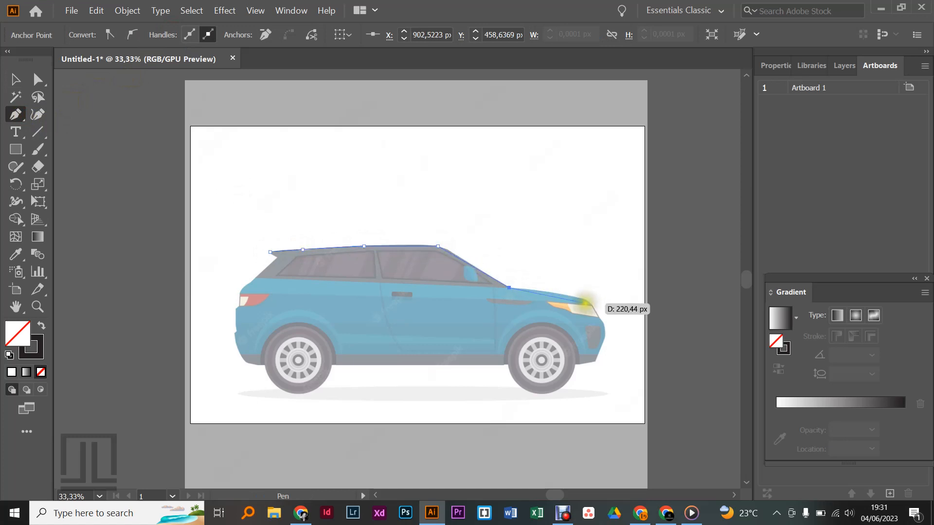
{"action": "left_click", "coordinate": [585, 299]}
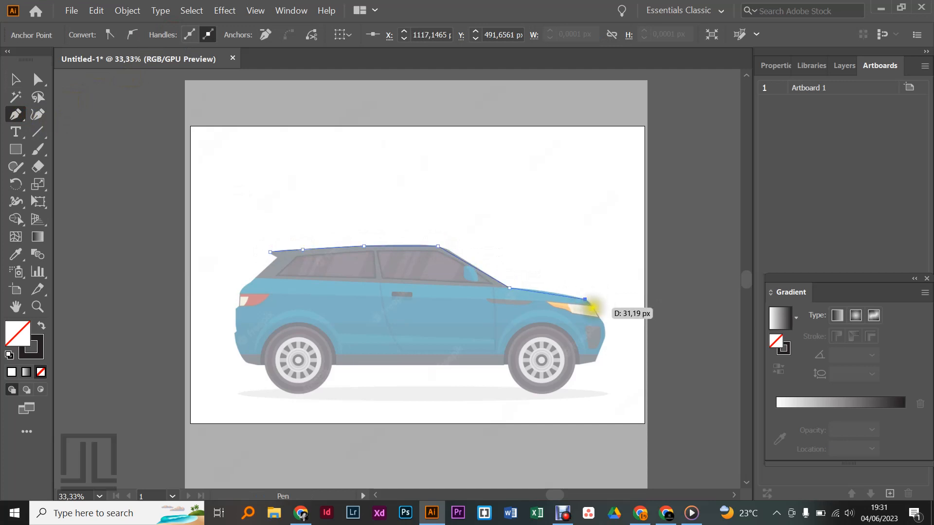
{"action": "left_click", "coordinate": [591, 306]}
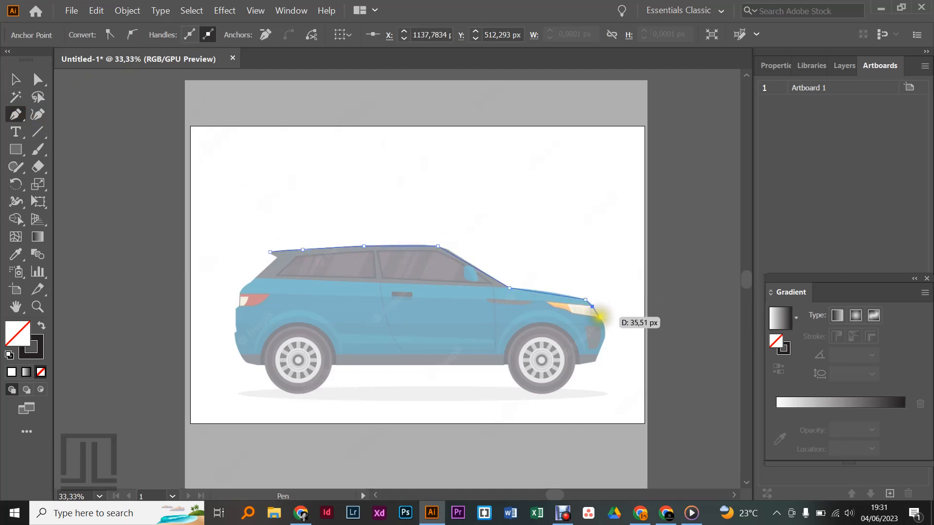
{"action": "left_click", "coordinate": [595, 312]}
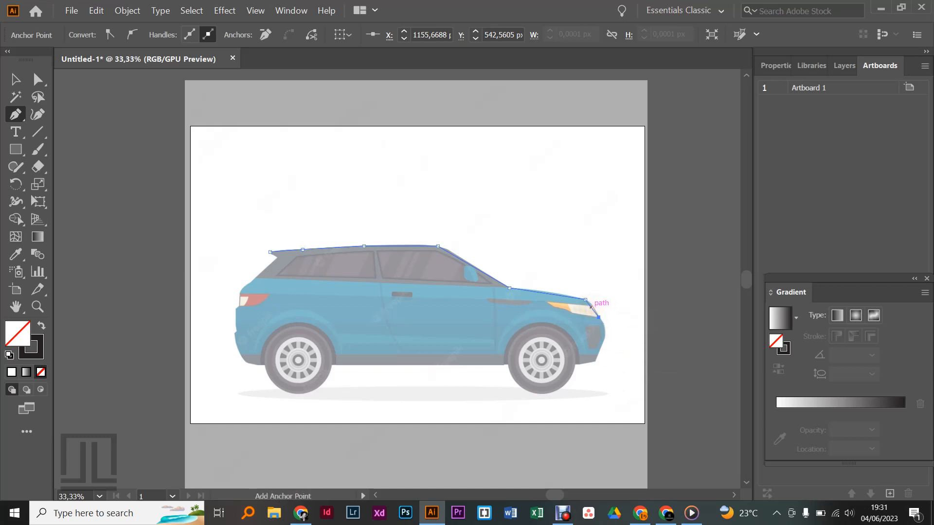
Remove the outline's anchor points at the windshield base, hood tip and headlight, and add a point on the front bumper.
{"action": "left_click", "coordinate": [585, 299]}
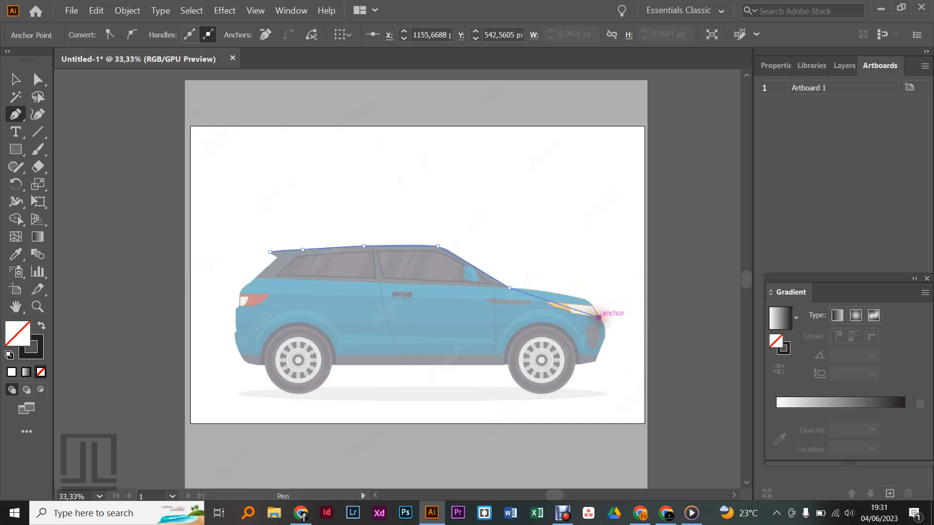
{"action": "left_click", "coordinate": [509, 288]}
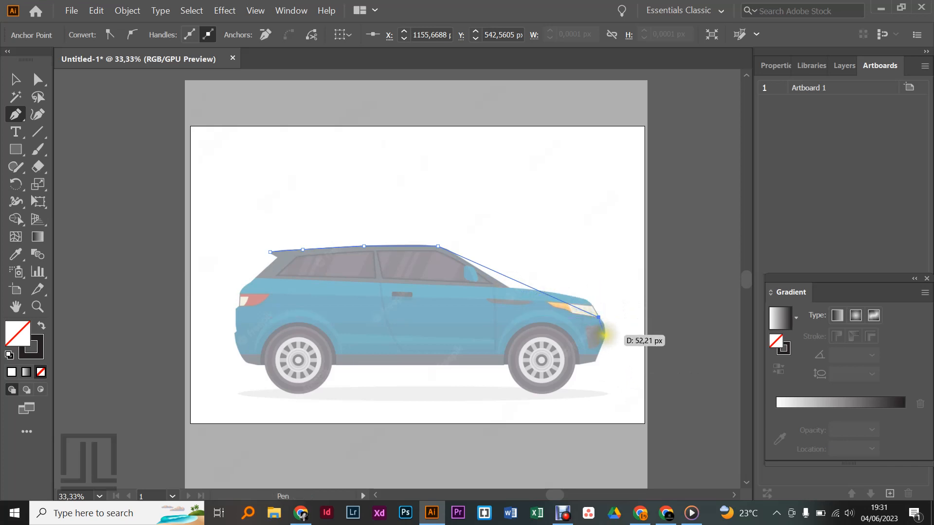
{"action": "left_click", "coordinate": [604, 334]}
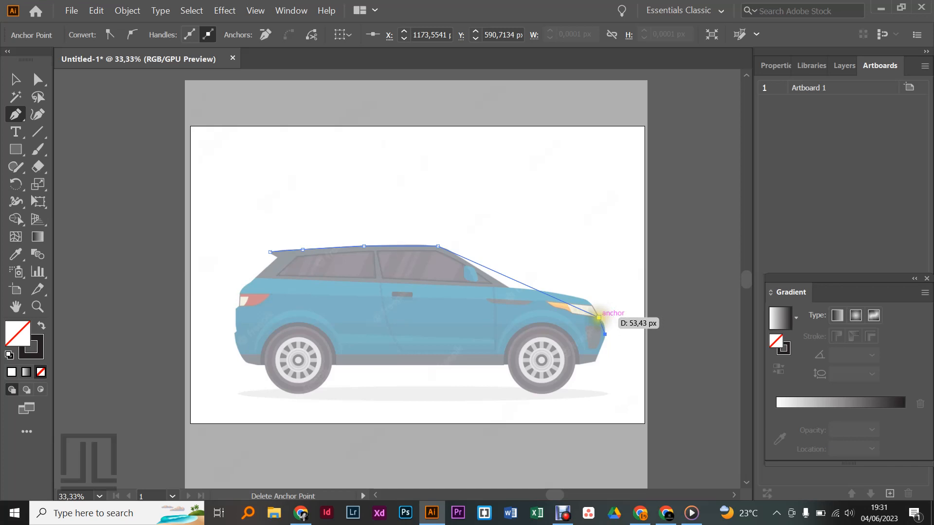
{"action": "left_click", "coordinate": [598, 317]}
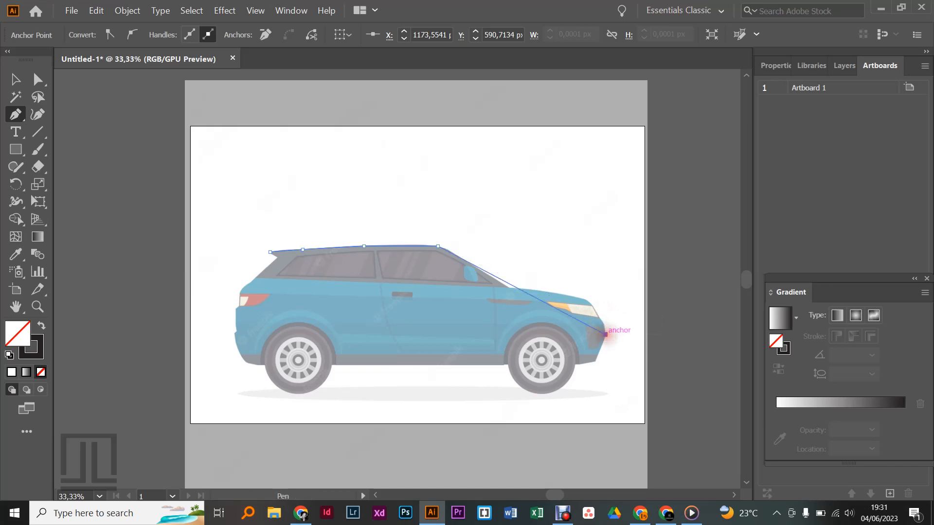
Continue the Pen outline from the front bumper down to its lower corner and straight along the underside to the rear bumper's lower corner.
{"action": "left_click", "coordinate": [604, 334]}
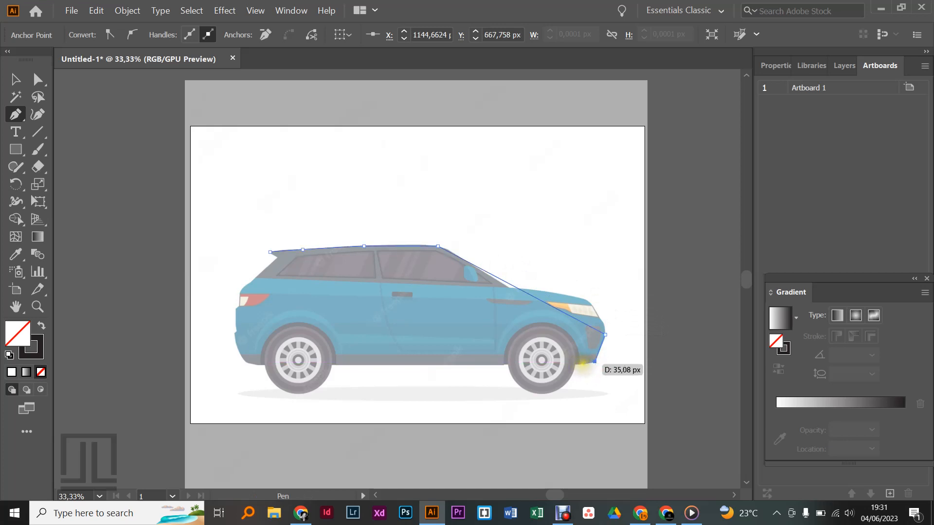
{"action": "left_click", "coordinate": [595, 361]}
{"action": "left_click", "coordinate": [578, 364]}
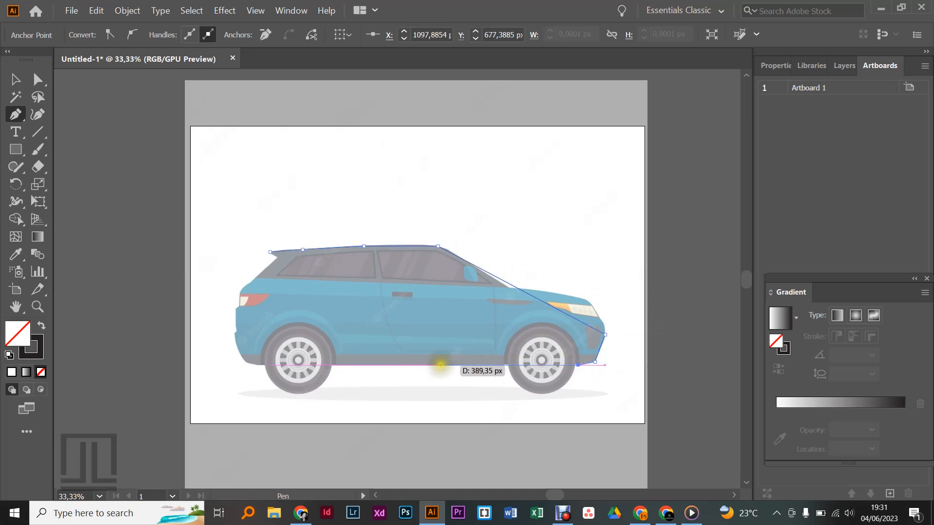
{"action": "left_click", "coordinate": [256, 364]}
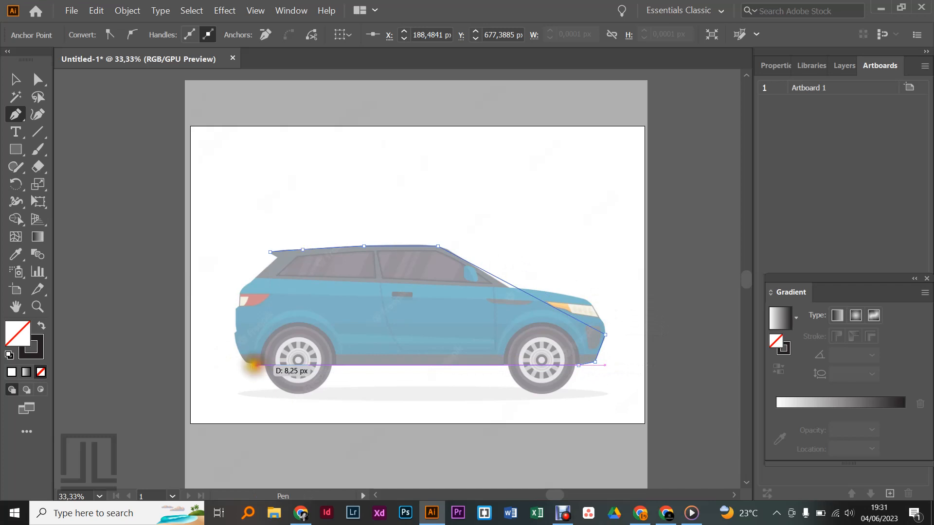
{"action": "left_click", "coordinate": [244, 362]}
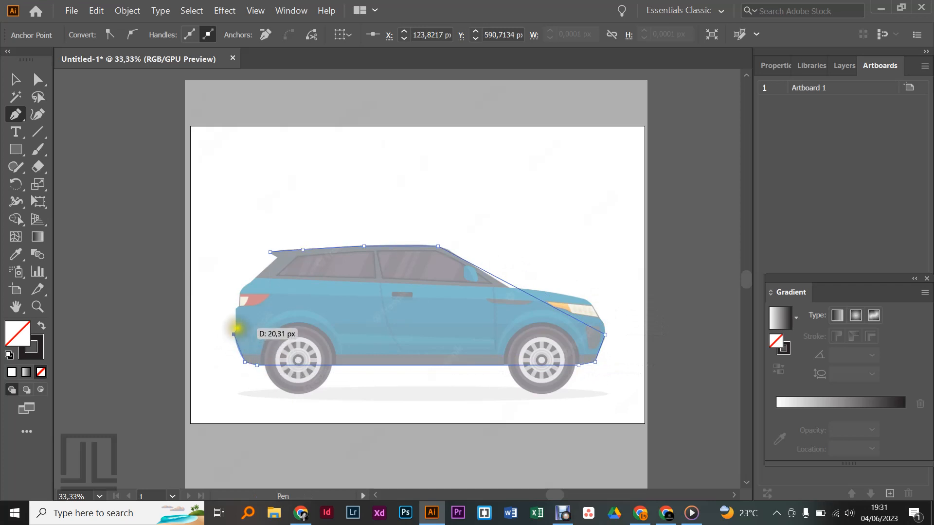
Trace the rear of the car up past the taillight and under the spoiler, closing the outline at its starting anchor.
{"action": "left_click", "coordinate": [236, 329]}
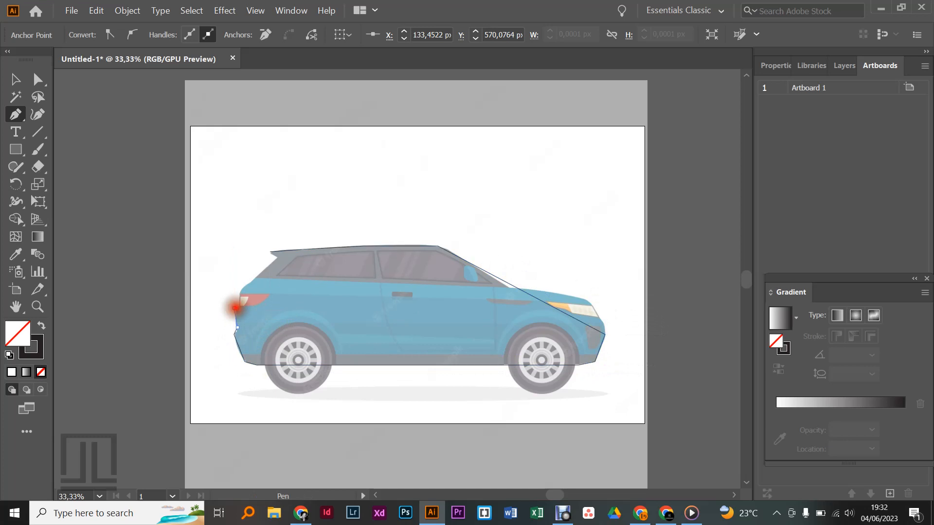
{"action": "left_click_drag", "start_coordinate": [236, 307], "coordinate": [239, 292]}
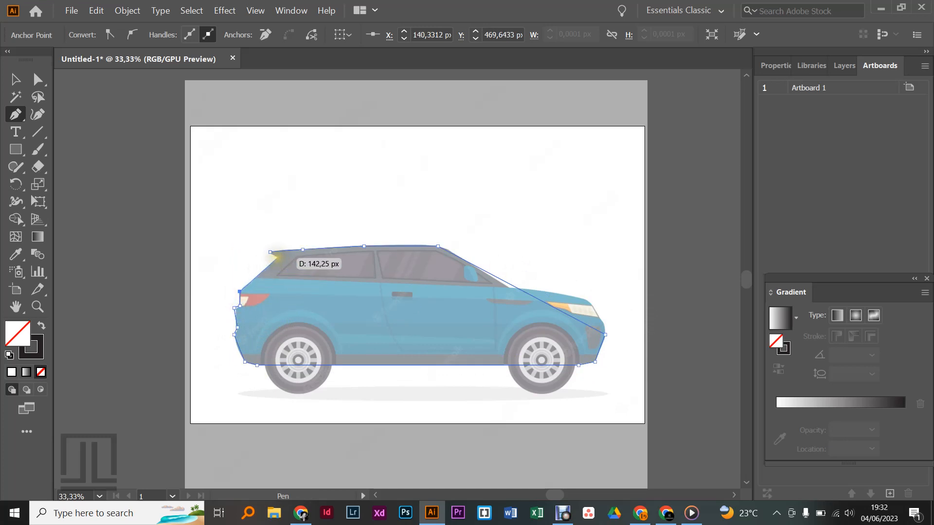
{"action": "left_click", "coordinate": [277, 258]}
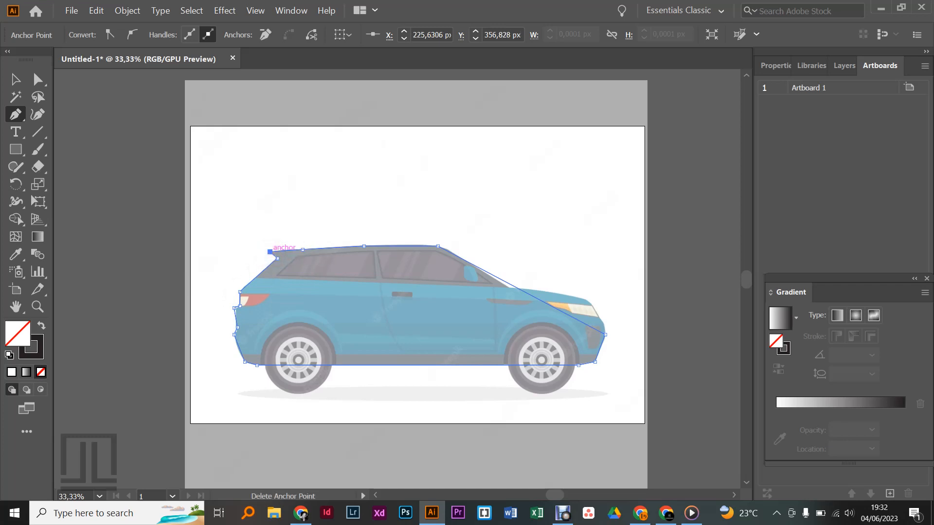
{"action": "left_click", "coordinate": [270, 251]}
{"action": "left_click", "coordinate": [16, 80]}
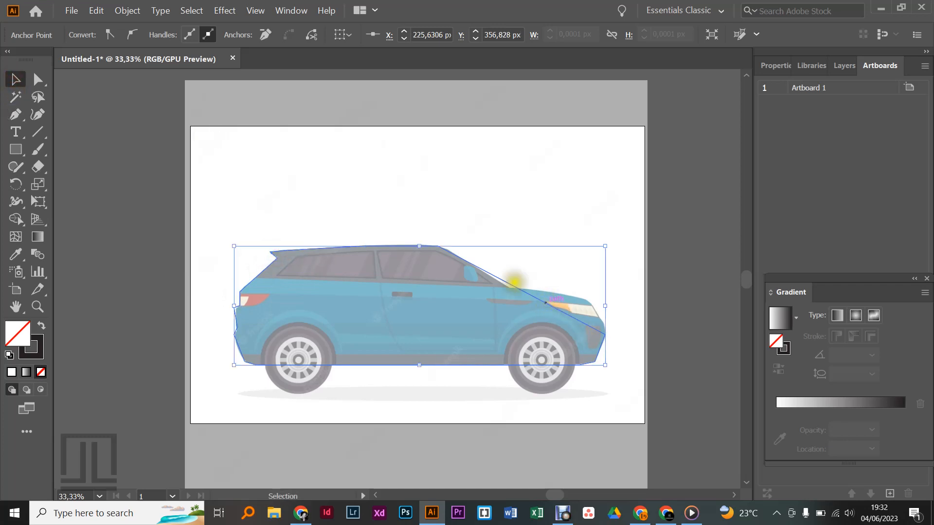
Add two anchor points to the straight front segment of the outline, at the windshield base and below the hood near the headlight.
{"action": "left_click", "coordinate": [15, 114]}
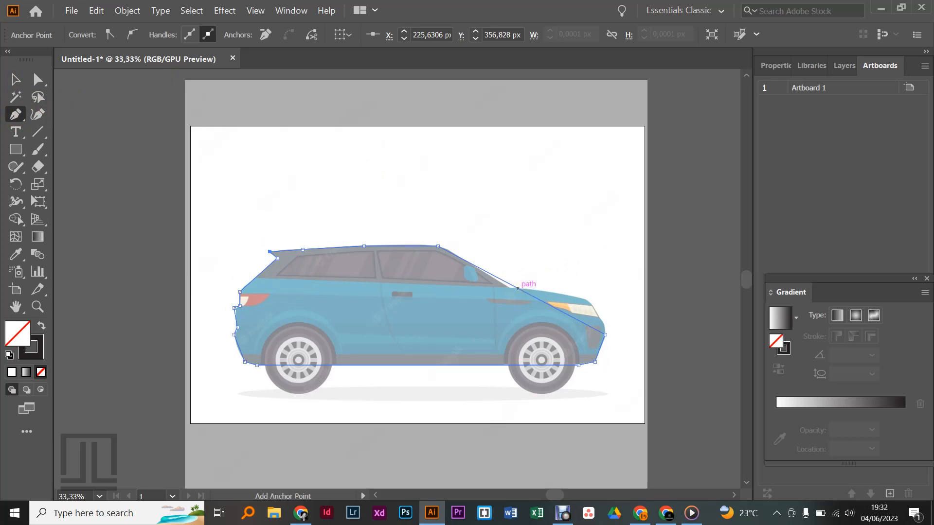
{"action": "left_click", "coordinate": [514, 287]}
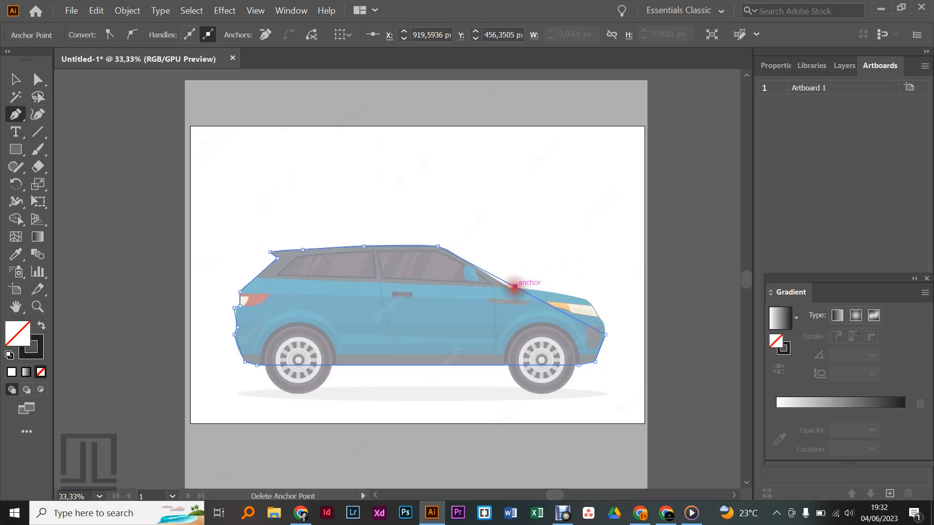
{"action": "left_click", "coordinate": [560, 312]}
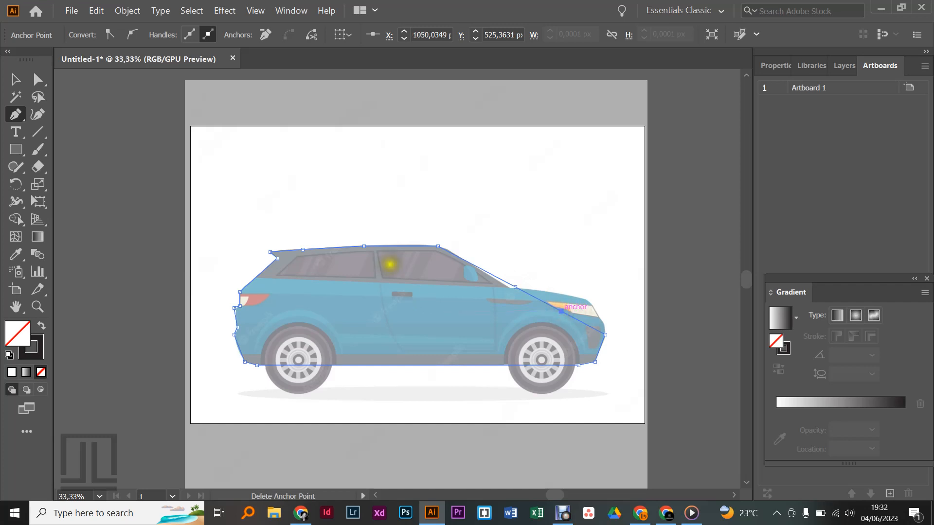
{"action": "left_click", "coordinate": [10, 80]}
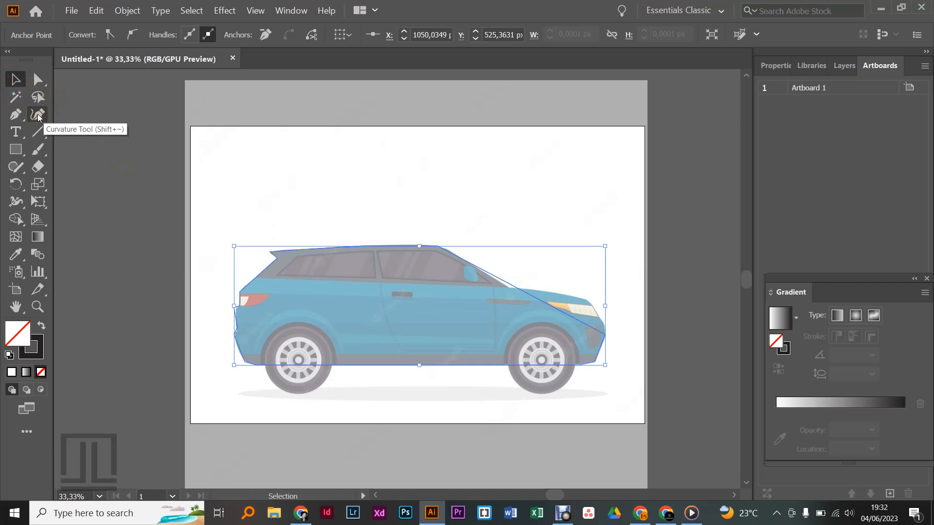
Reshape the outline with the Curvature tool to fit the hood, headlight edge, windshield base and front part of the roof.
{"action": "left_click", "coordinate": [38, 115]}
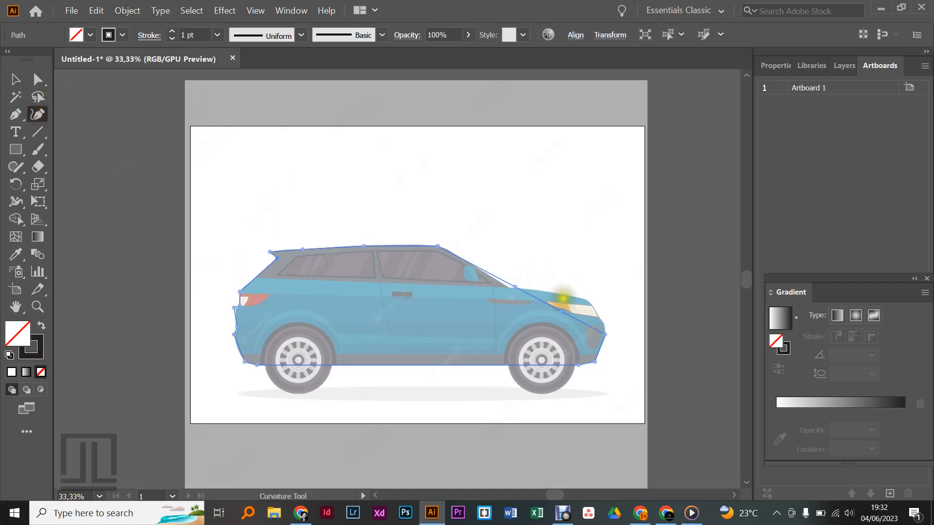
{"action": "left_click_drag", "start_coordinate": [561, 310], "coordinate": [581, 298]}
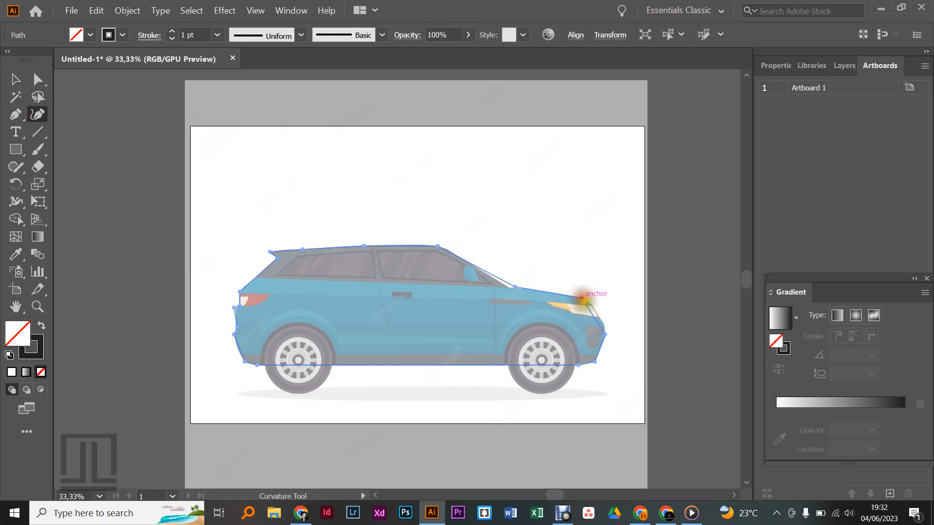
{"action": "left_click", "coordinate": [594, 315]}
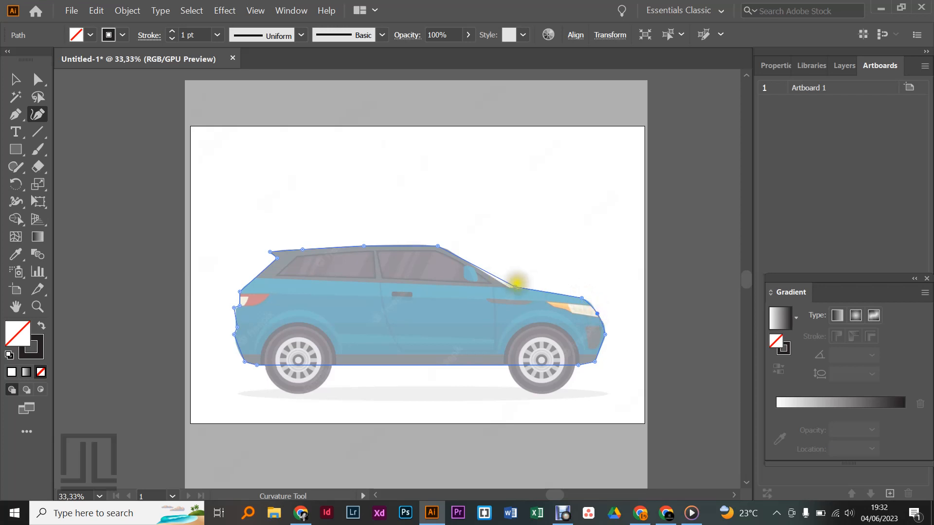
{"action": "left_click_drag", "start_coordinate": [516, 285], "coordinate": [509, 288]}
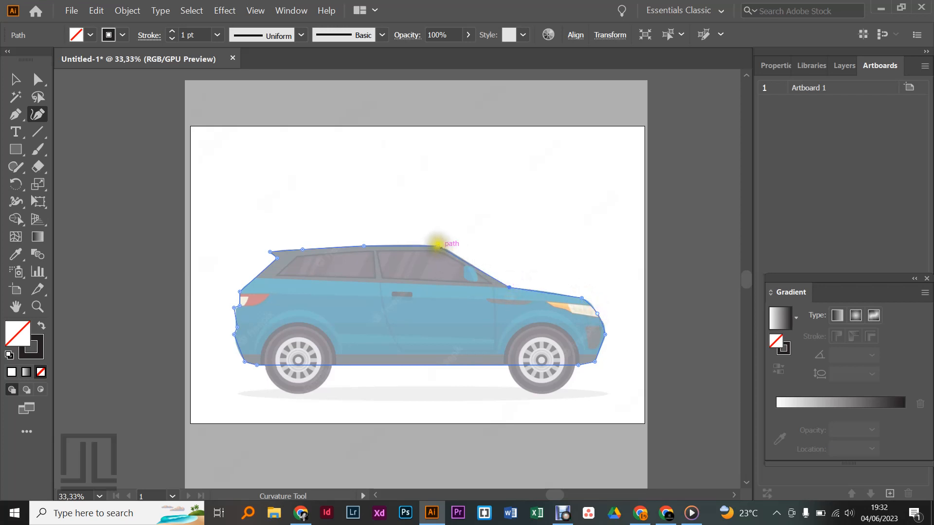
{"action": "left_click_drag", "start_coordinate": [438, 244], "coordinate": [440, 247]}
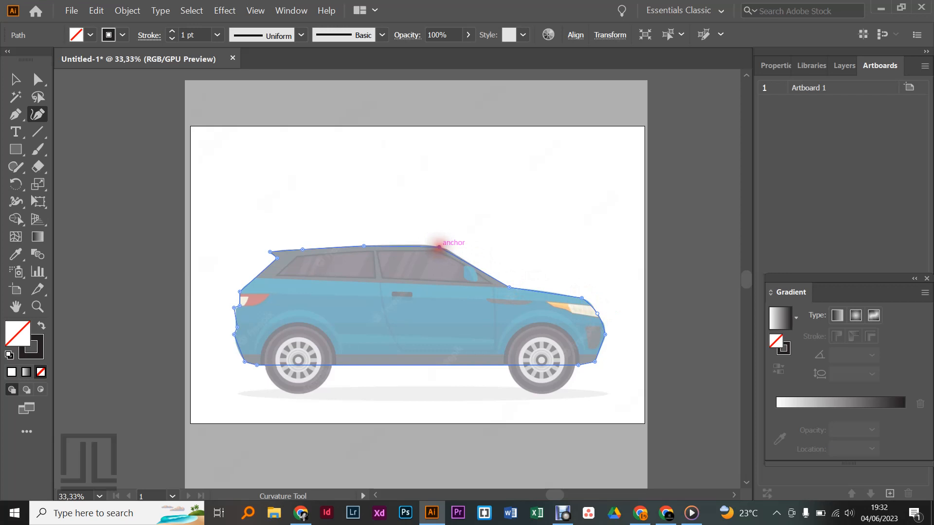
{"action": "left_click", "coordinate": [403, 246]}
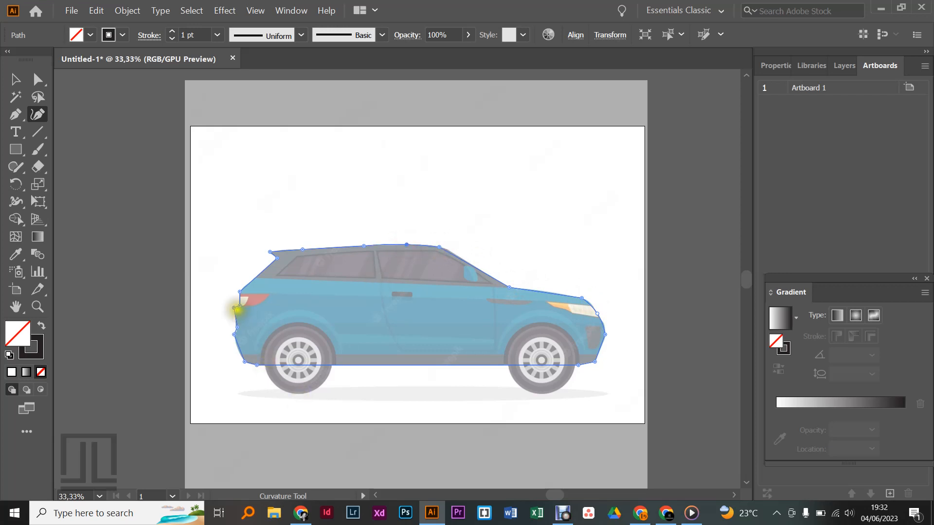
Refine the outline below the taillight and add curve points on the lower rear and front bumpers, then deselect the path.
{"action": "left_click", "coordinate": [235, 307]}
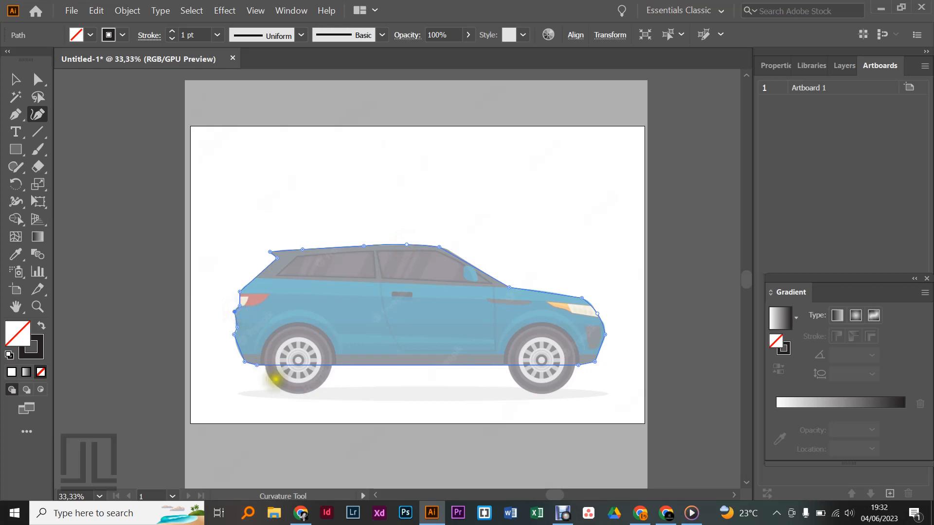
{"action": "left_click", "coordinate": [237, 347]}
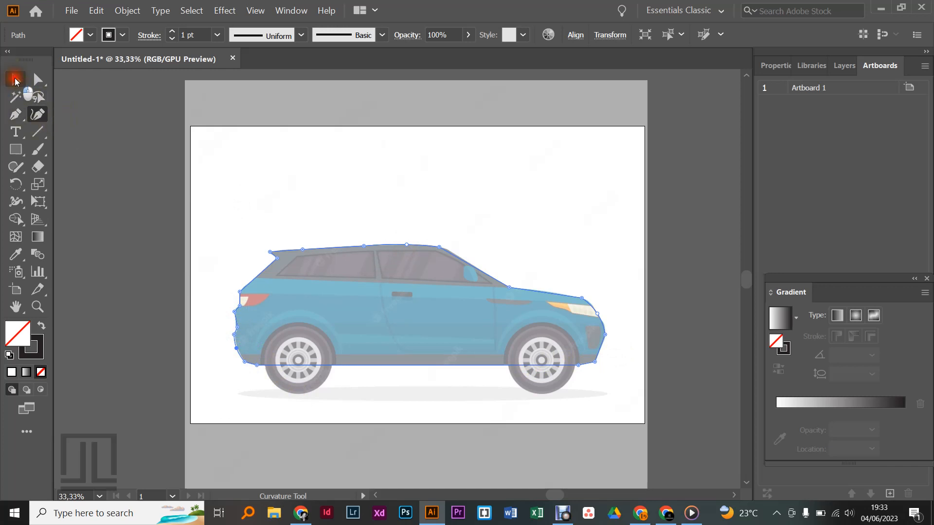
{"action": "left_click", "coordinate": [15, 80]}
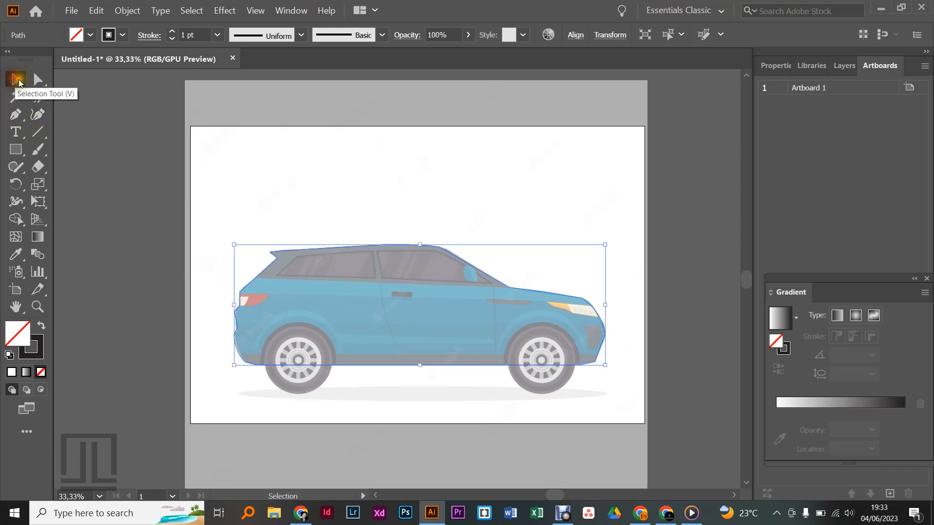
{"action": "left_click", "coordinate": [39, 115]}
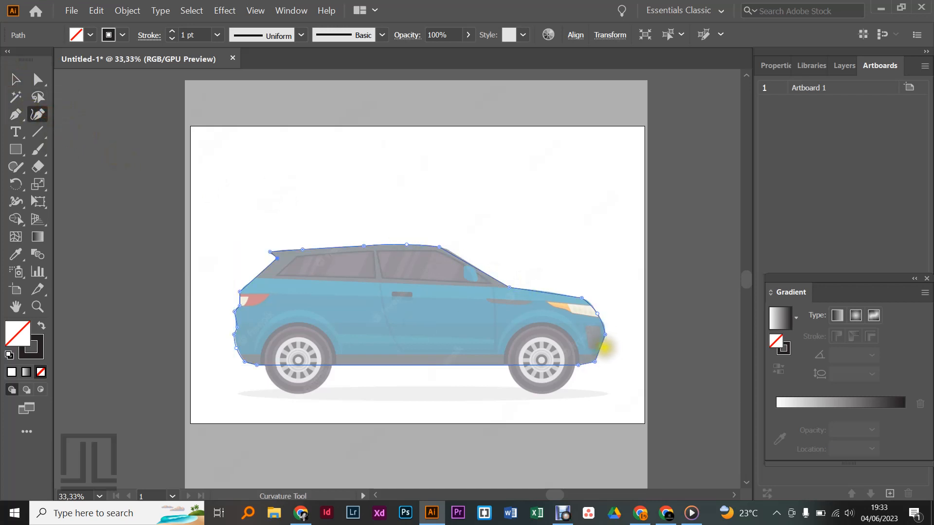
{"action": "left_click", "coordinate": [600, 346]}
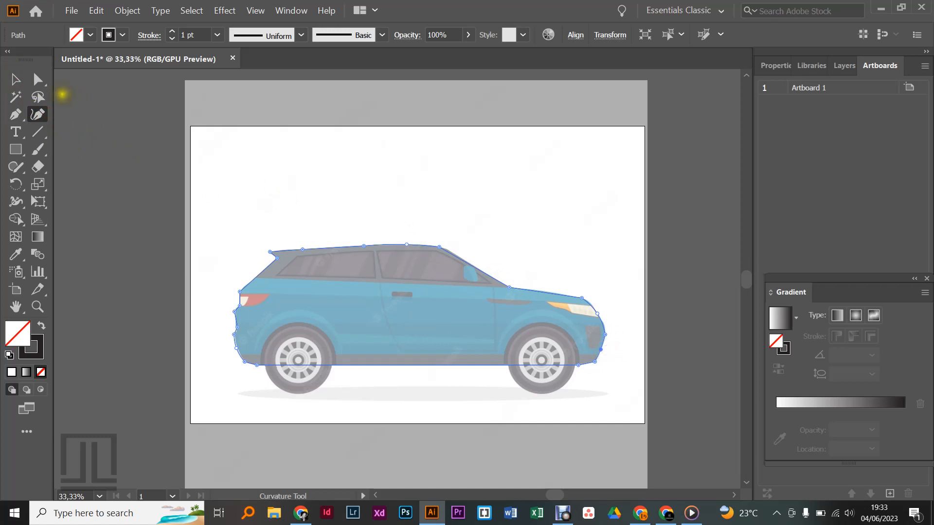
{"action": "left_click", "coordinate": [15, 79]}
{"action": "left_click", "coordinate": [330, 199]}
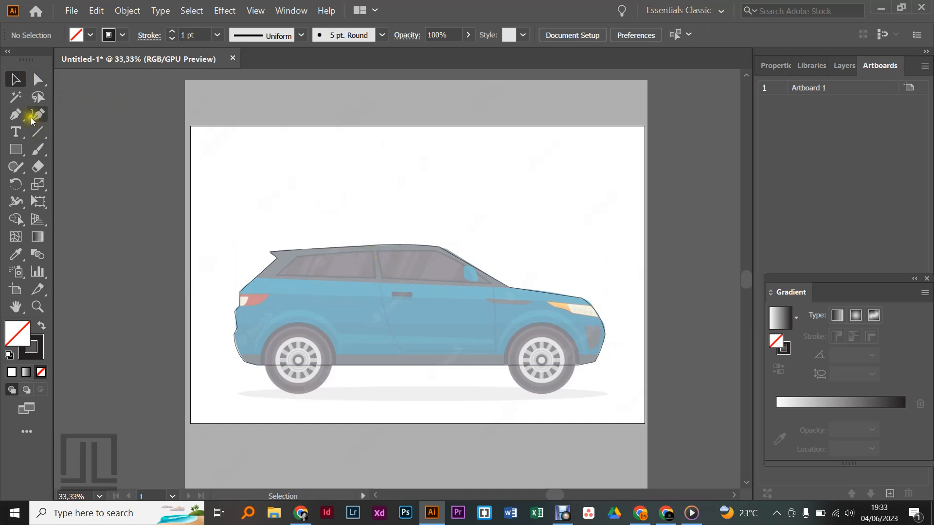
Trace the rear side window as a closed four-point shape with the Pen tool.
{"action": "left_click", "coordinate": [16, 115]}
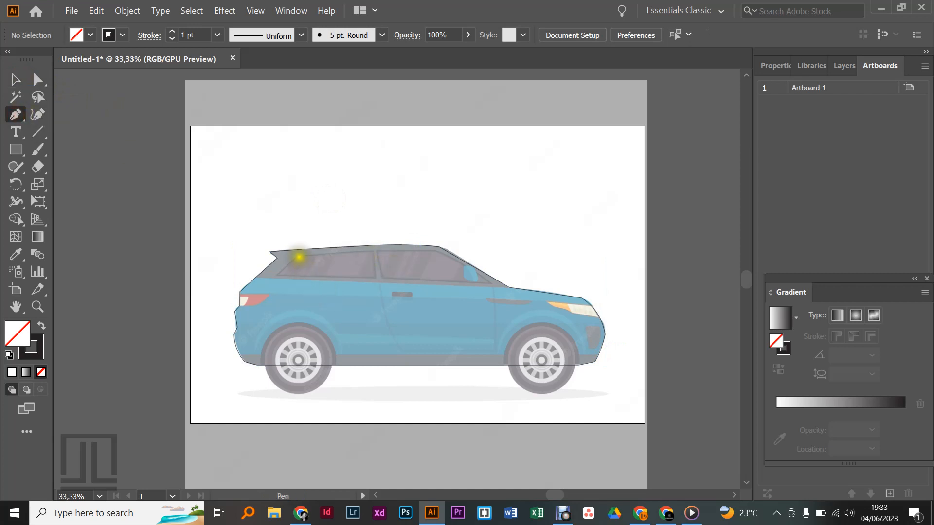
{"action": "left_click", "coordinate": [297, 256]}
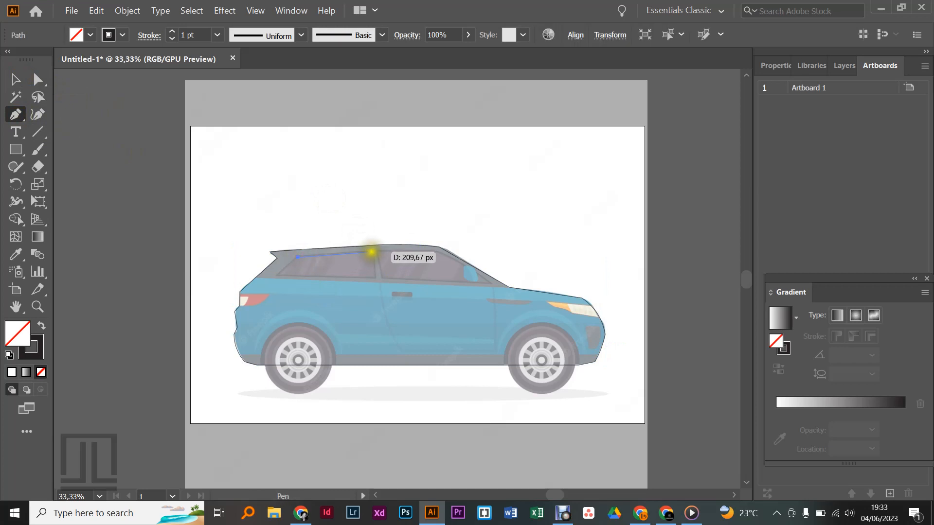
{"action": "left_click", "coordinate": [373, 252]}
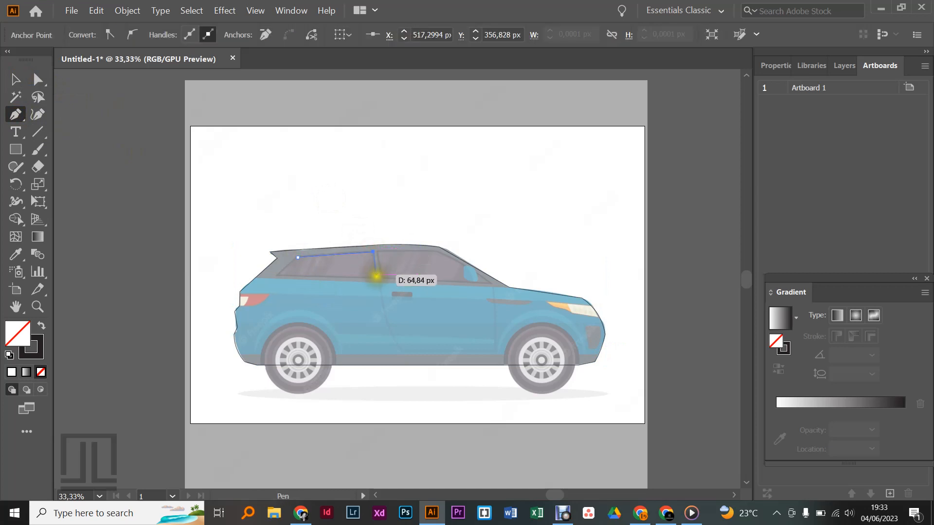
{"action": "left_click", "coordinate": [375, 278]}
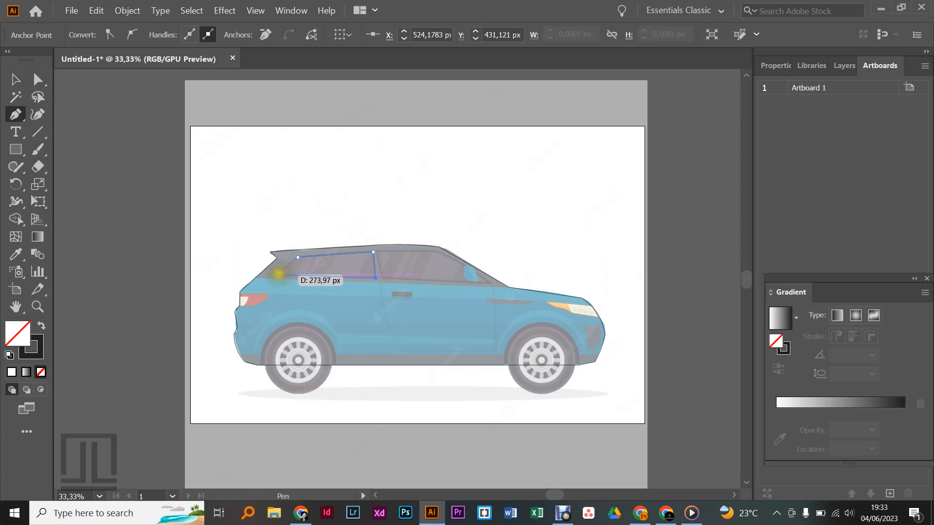
{"action": "left_click", "coordinate": [277, 275]}
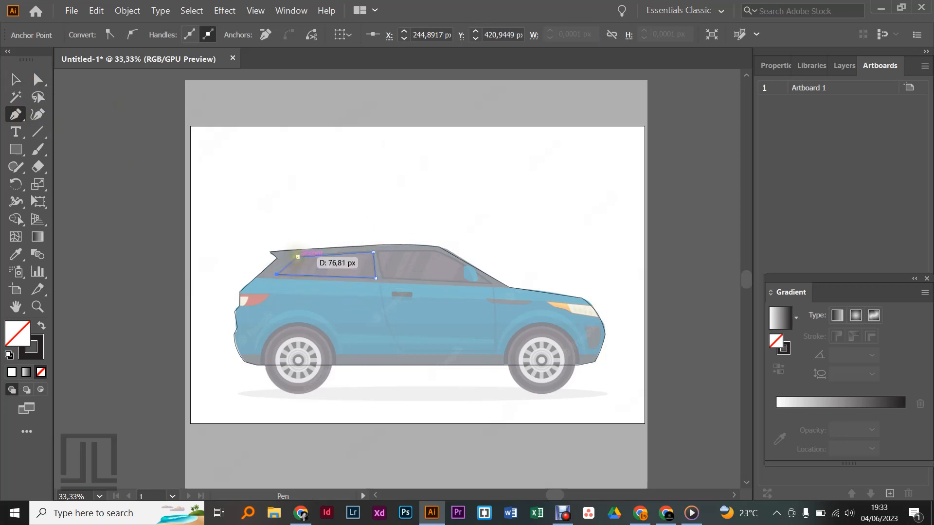
{"action": "left_click", "coordinate": [297, 256]}
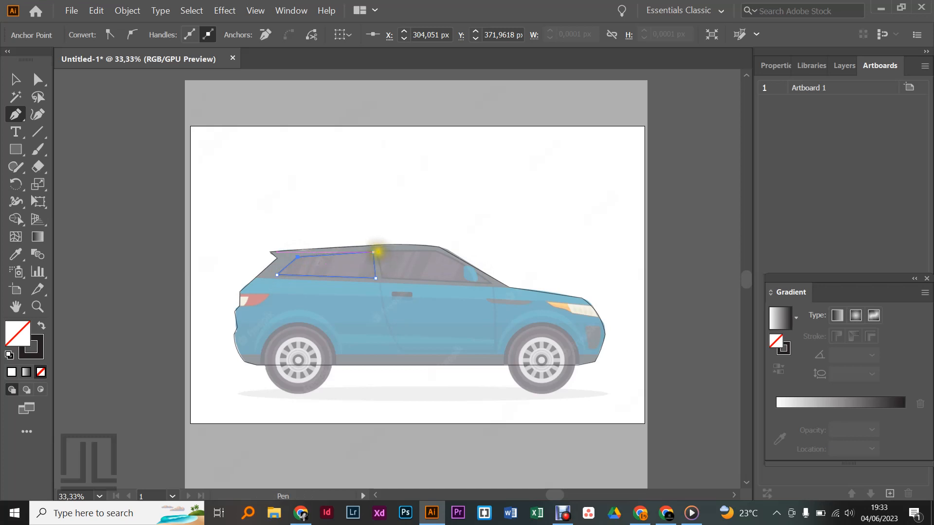
Trace the front side window as a closed four-point Pen shape, from the door pillar to the base of the windshield.
{"action": "left_click", "coordinate": [378, 252]}
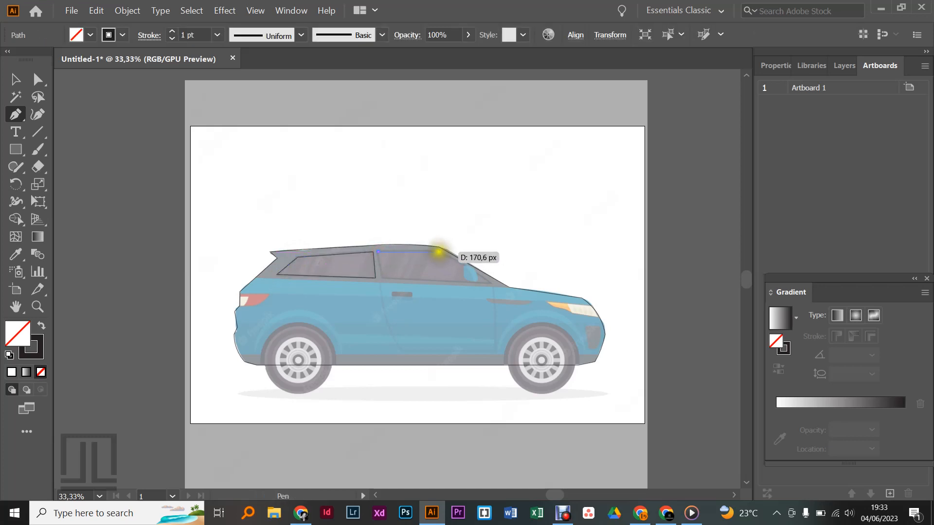
{"action": "left_click", "coordinate": [438, 251]}
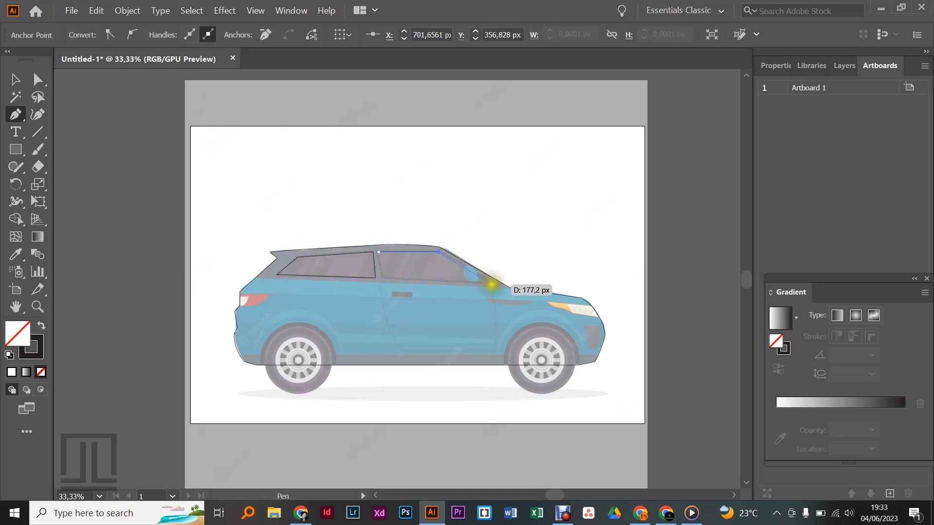
{"action": "left_click", "coordinate": [491, 283]}
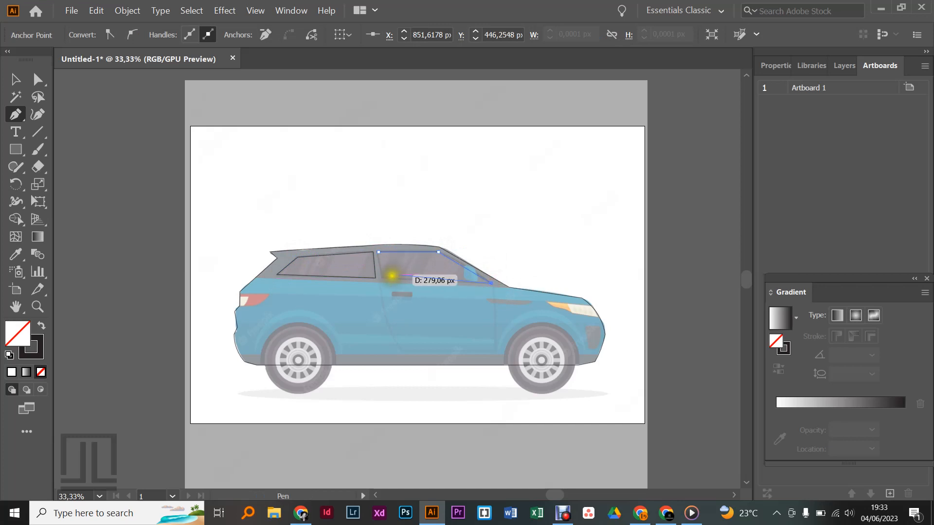
{"action": "left_click", "coordinate": [384, 277]}
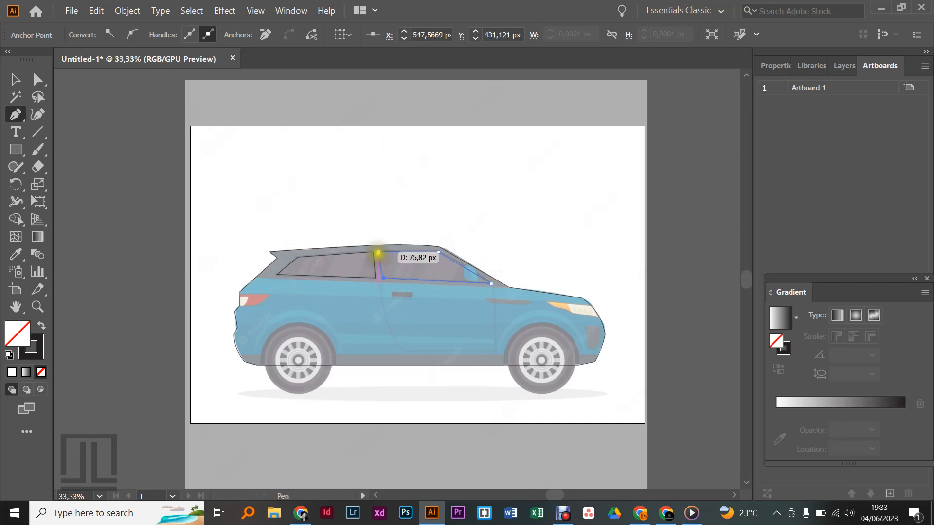
{"action": "left_click", "coordinate": [379, 252]}
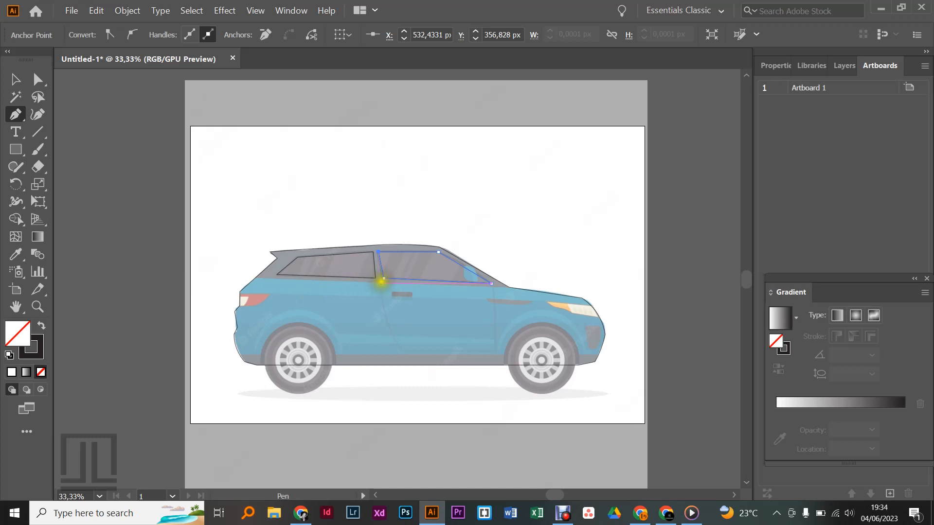
Trace the front door as a closed four-point Pen shape, from below the front side window down to the sill line.
{"action": "left_click", "coordinate": [380, 283]}
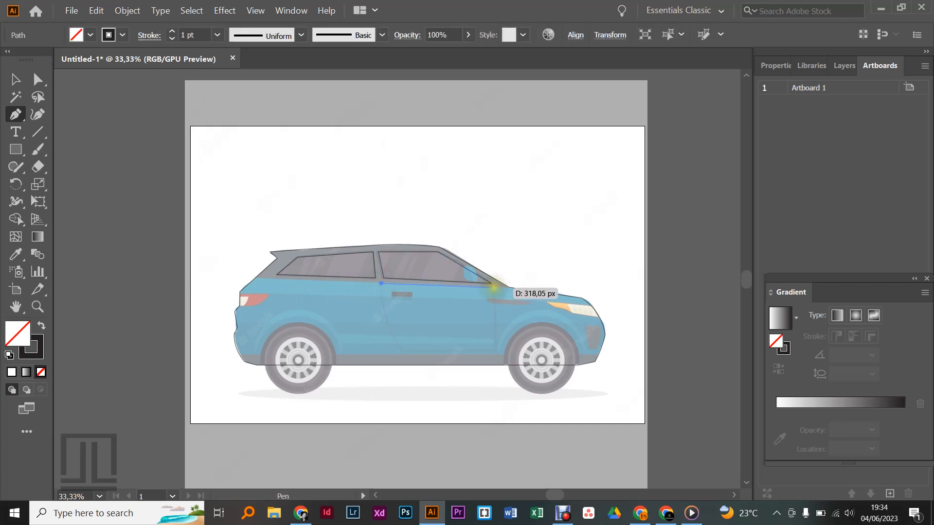
{"action": "left_click", "coordinate": [494, 287]}
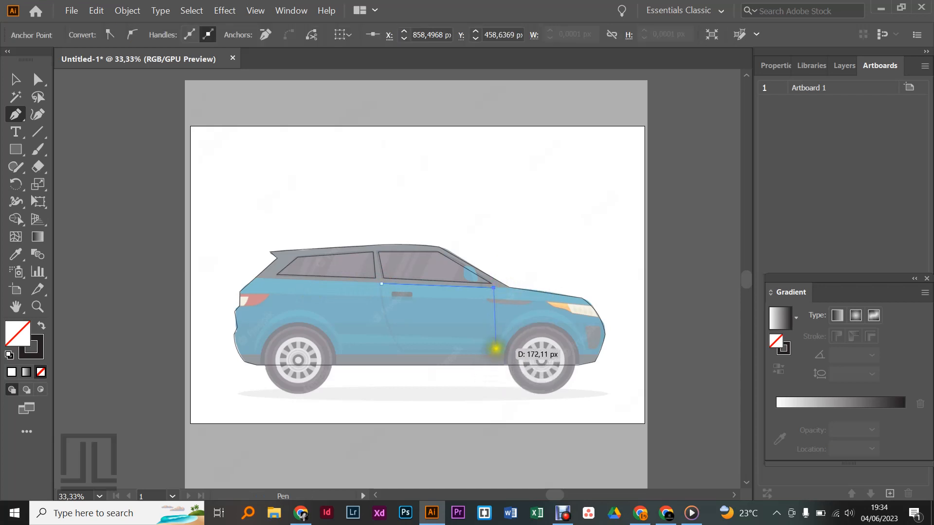
{"action": "left_click", "coordinate": [496, 351]}
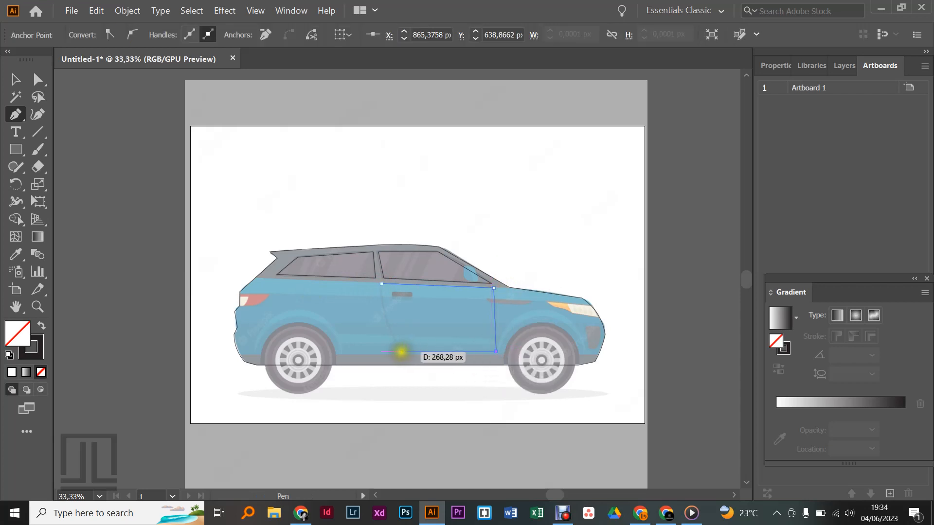
{"action": "left_click", "coordinate": [403, 351]}
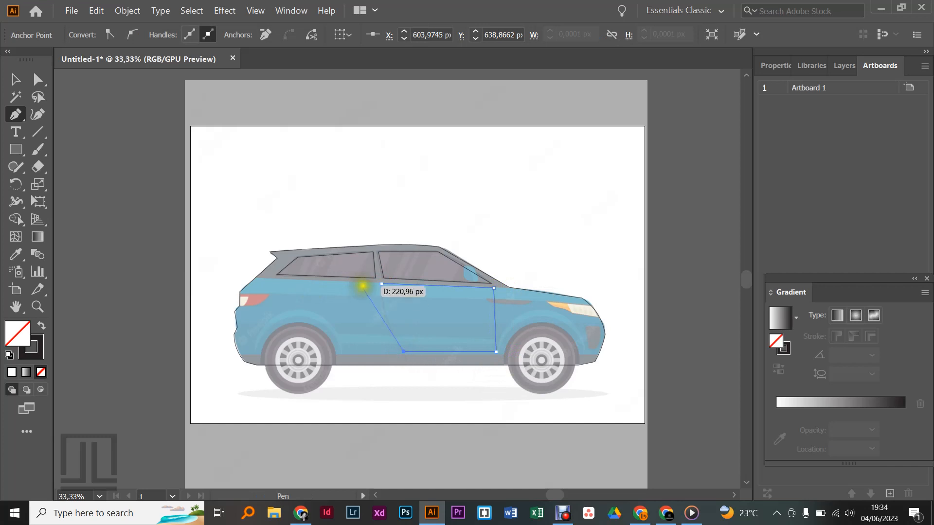
{"action": "left_click", "coordinate": [381, 283]}
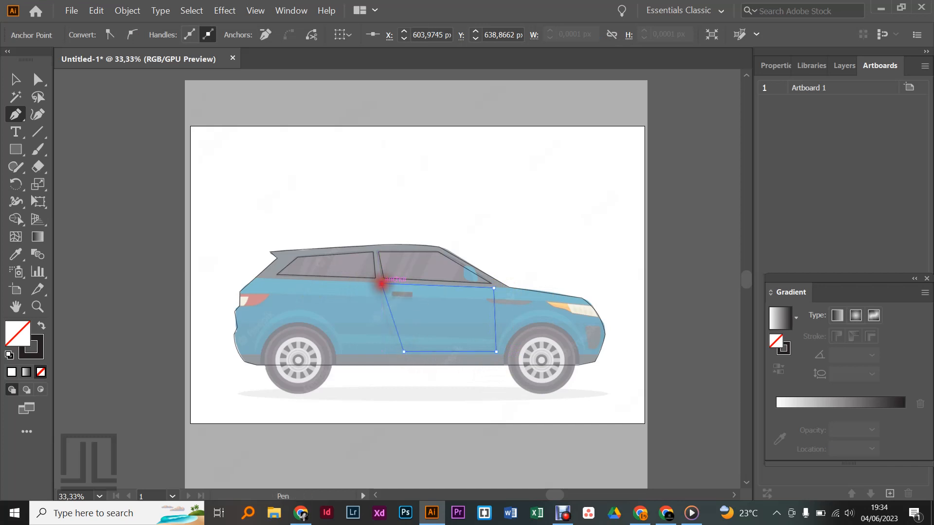
Add a curve point midway on the door's slanted rear edge with the Curvature tool and bow it slightly outward.
{"action": "left_click", "coordinate": [38, 115]}
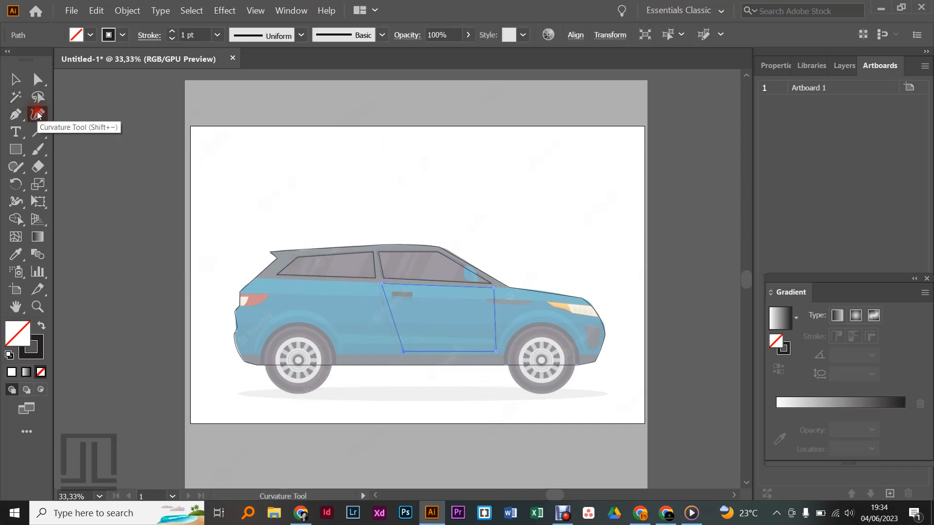
{"action": "left_click", "coordinate": [393, 320]}
{"action": "left_click_drag", "start_coordinate": [391, 320], "coordinate": [388, 320]}
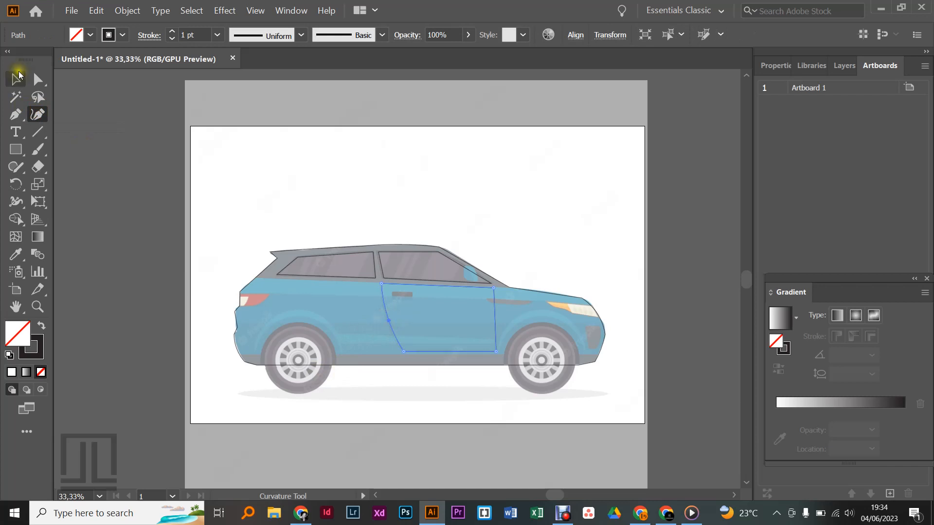
{"action": "left_click", "coordinate": [17, 77]}
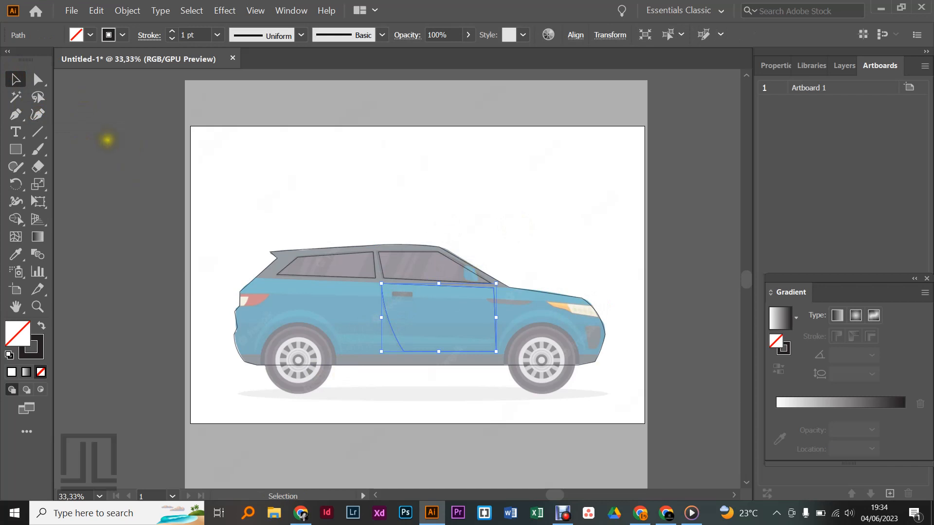
Trace the headlight as a closed four-point shape with the Pen tool.
{"action": "left_click", "coordinate": [15, 115]}
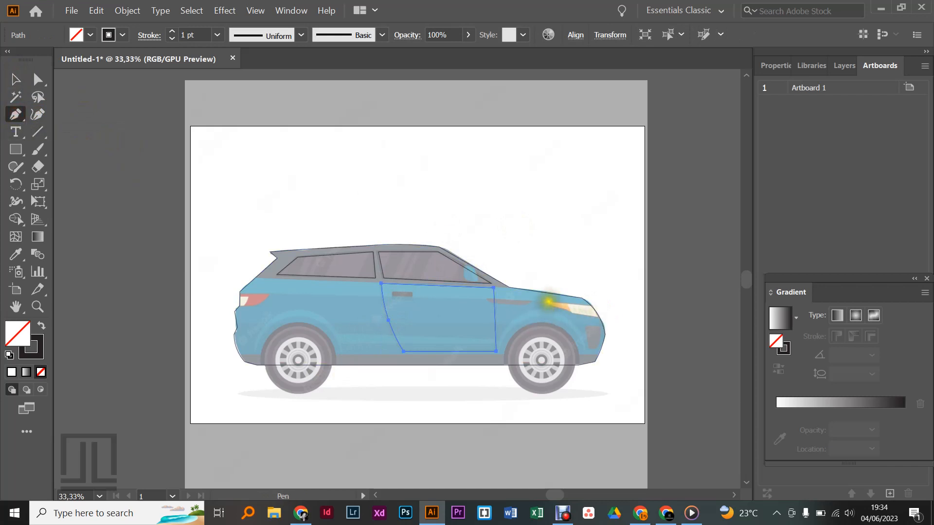
{"action": "mouse_move", "coordinate": [548, 305]}
{"action": "left_mouse_down"}
{"action": "mouse_move", "coordinate": [604, 314]}
{"action": "mouse_move", "coordinate": [593, 303]}
{"action": "mouse_move", "coordinate": [548, 301]}
{"action": "left_mouse_up"}
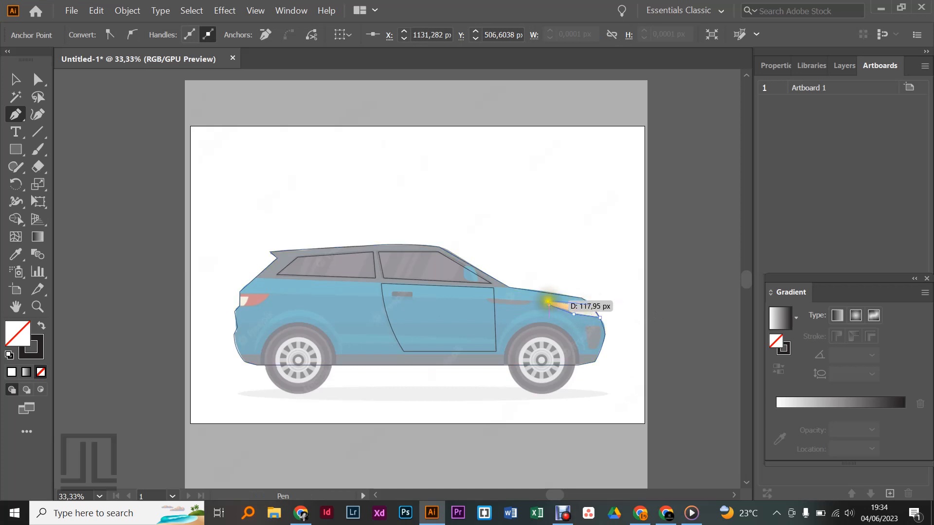
{"action": "left_click", "coordinate": [545, 302]}
{"action": "left_click", "coordinate": [548, 305]}
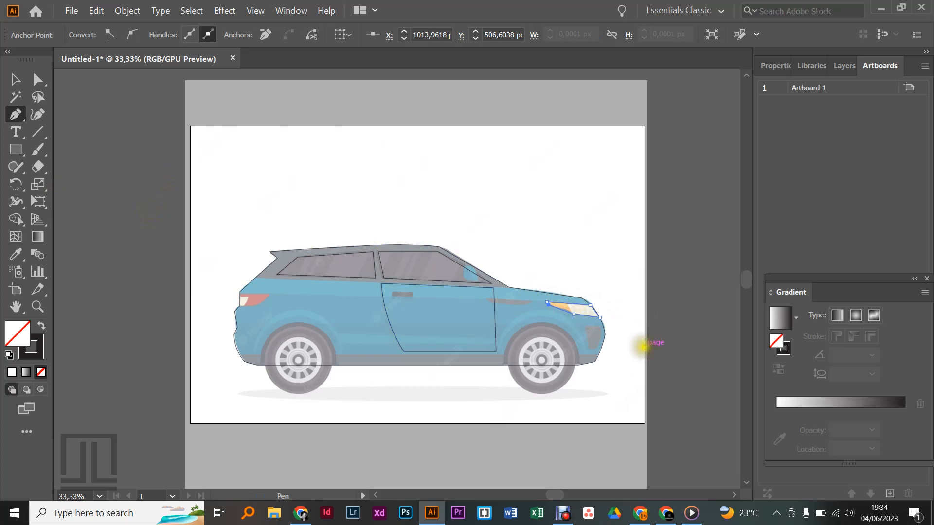
Trace the dark vent in the front bumper below the headlight as a closed Pen shape, then deselect it.
{"action": "left_click", "coordinate": [586, 326]}
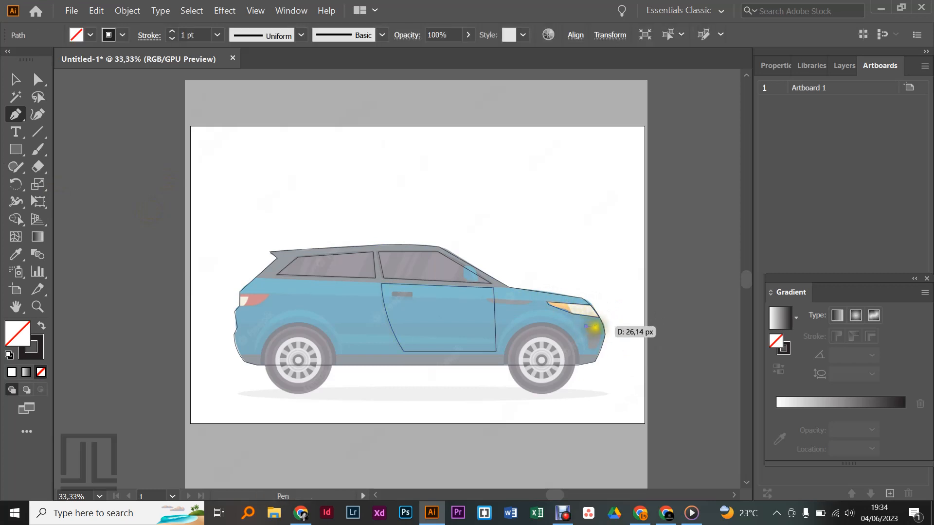
{"action": "mouse_move", "coordinate": [599, 327]}
{"action": "left_mouse_down"}
{"action": "mouse_move", "coordinate": [587, 349]}
{"action": "mouse_move", "coordinate": [584, 326]}
{"action": "left_mouse_up"}
{"action": "left_click", "coordinate": [586, 326]}
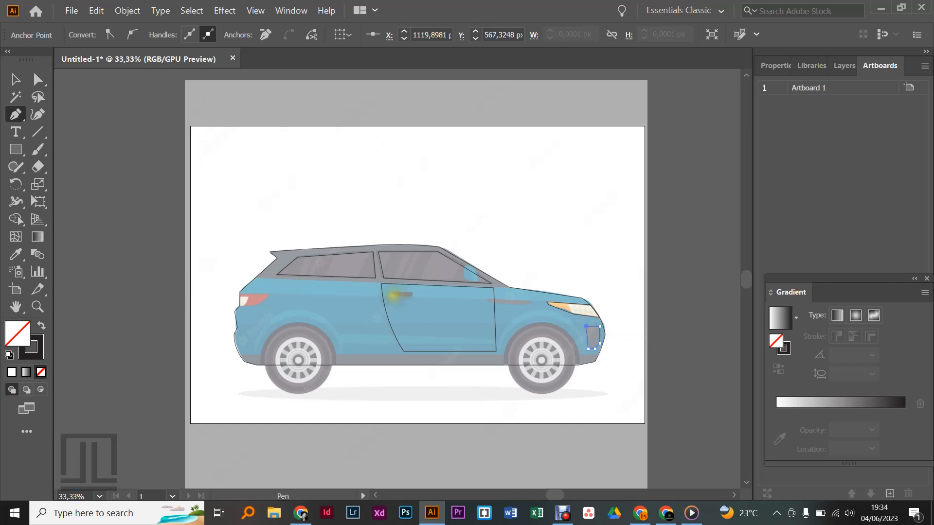
{"action": "left_click", "coordinate": [15, 79]}
{"action": "left_click", "coordinate": [486, 175]}
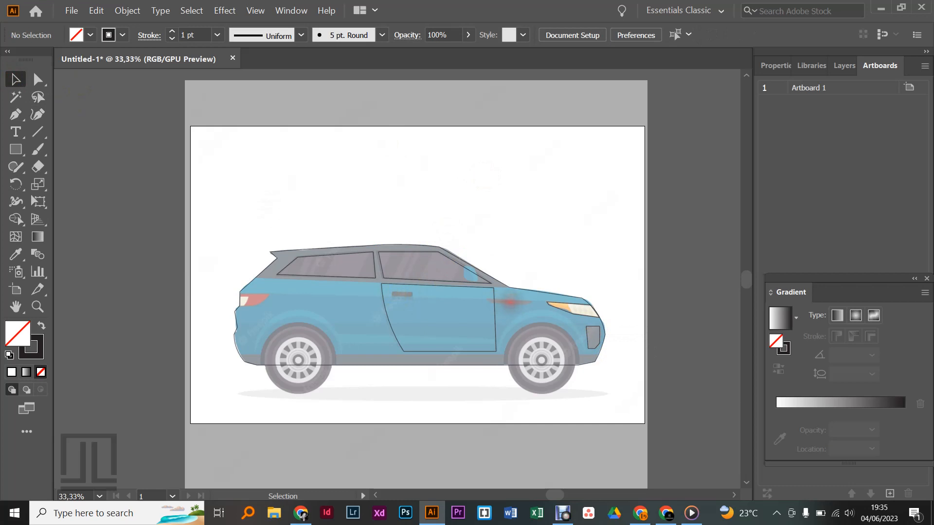
Trace the narrow trim strip on the front fender, behind the headlight, as a closed four-point Pen shape.
{"action": "left_click", "coordinate": [16, 114]}
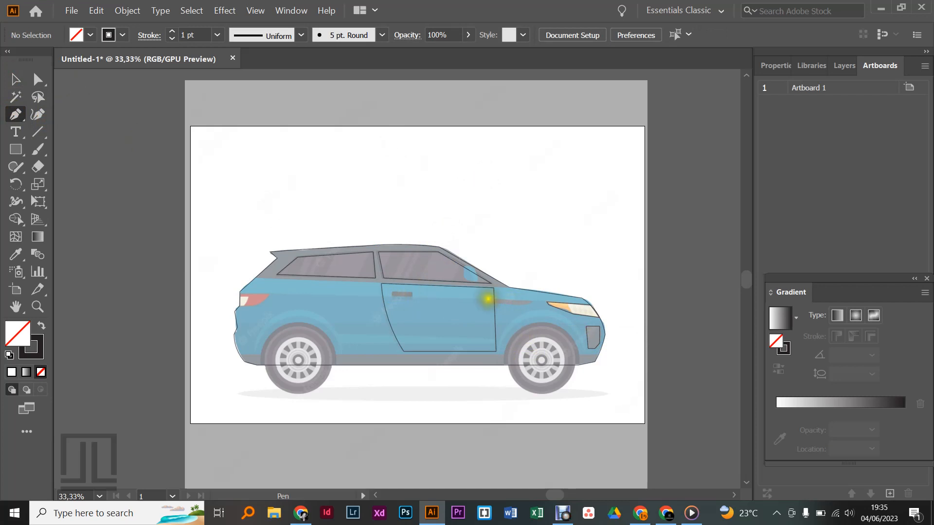
{"action": "left_click", "coordinate": [488, 299]}
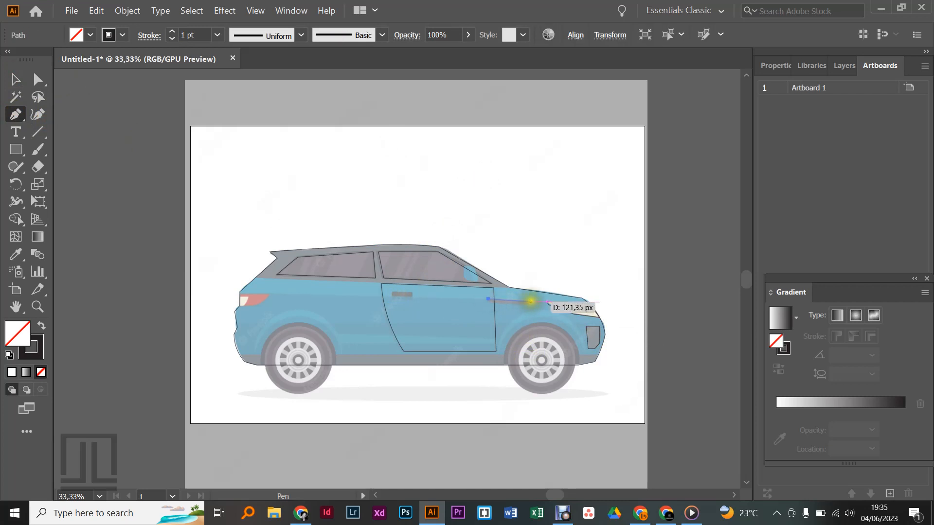
{"action": "left_click_drag", "start_coordinate": [531, 301], "coordinate": [508, 302]}
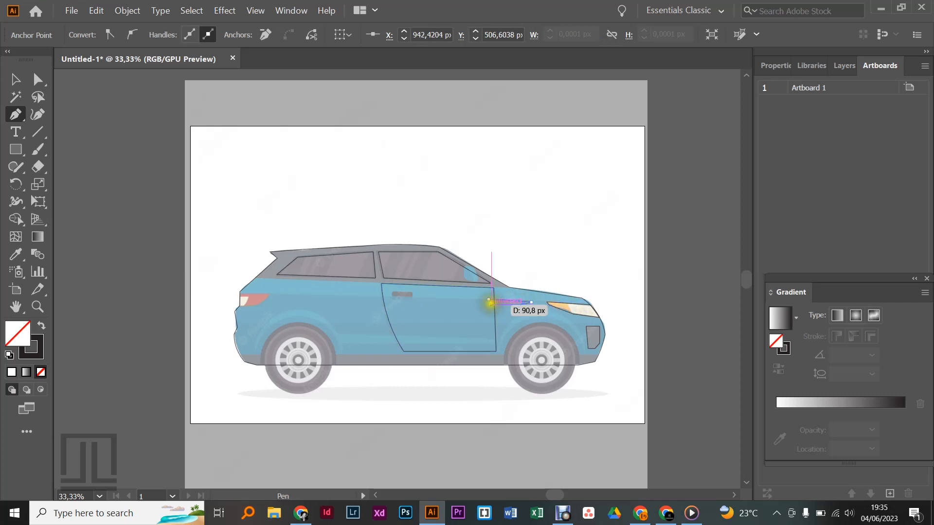
{"action": "left_click", "coordinate": [490, 301]}
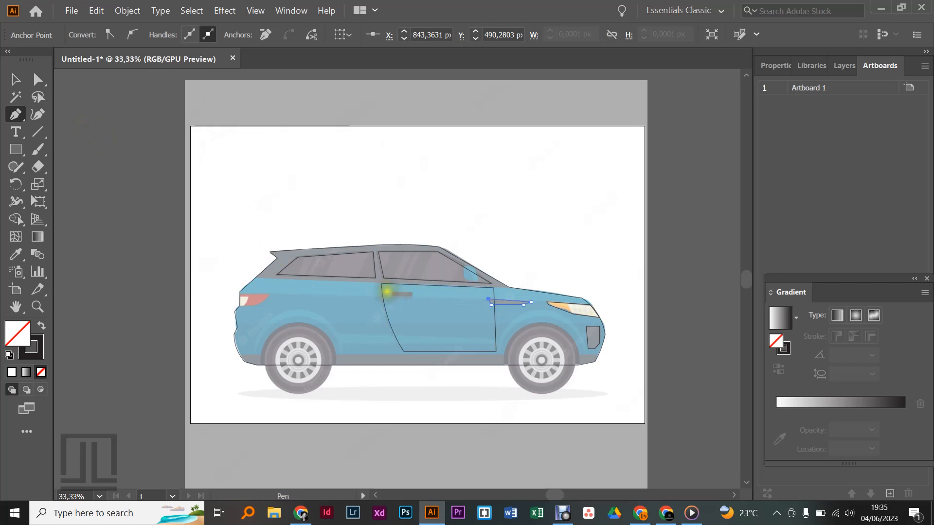
Trace the door handle as a closed four-point Pen shape.
{"action": "left_click", "coordinate": [392, 292]}
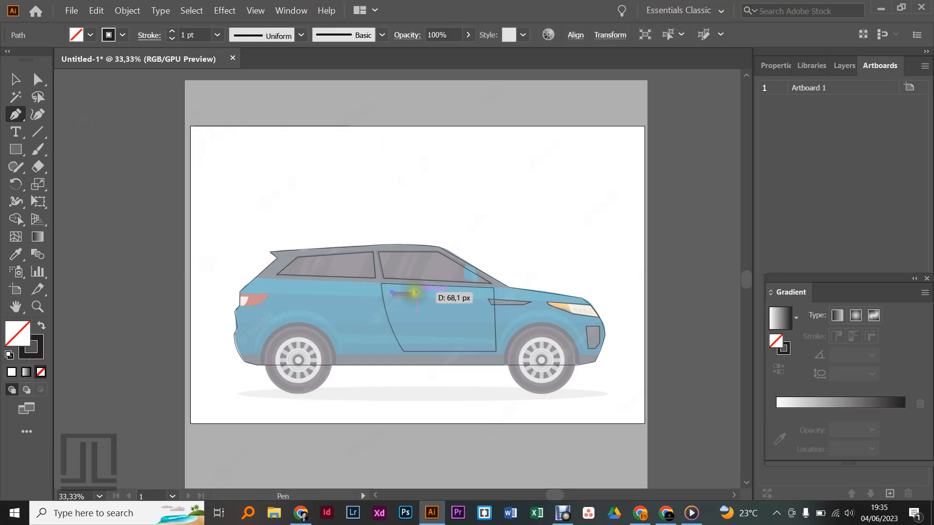
{"action": "left_click", "coordinate": [416, 293]}
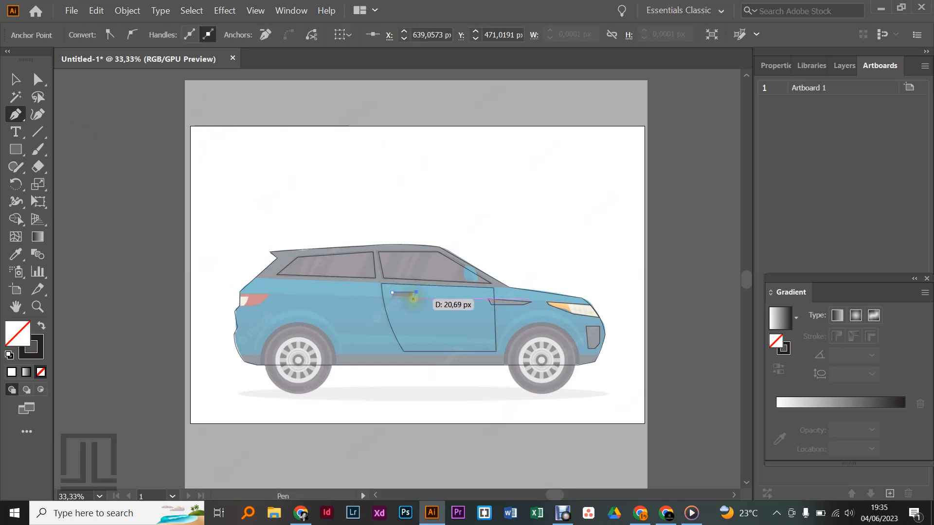
{"action": "left_click", "coordinate": [413, 299]}
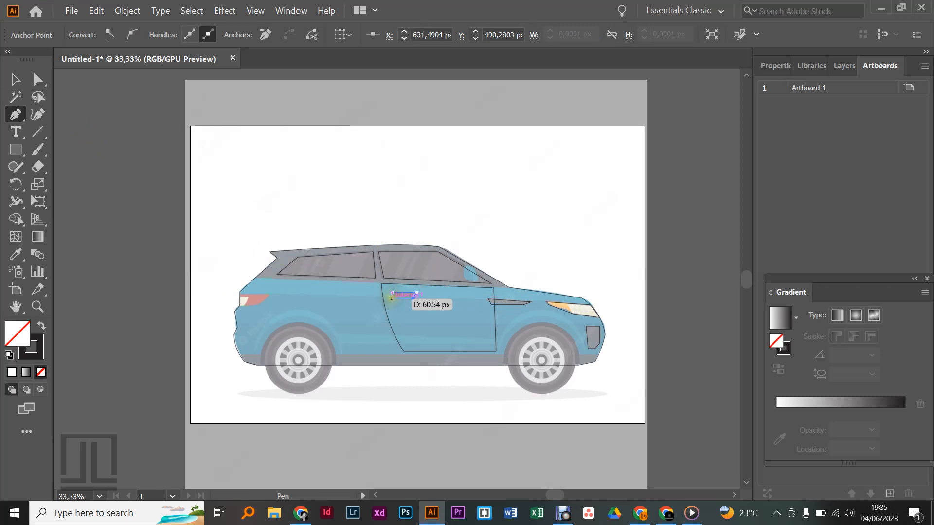
{"action": "left_click", "coordinate": [392, 299]}
{"action": "left_click", "coordinate": [392, 293]}
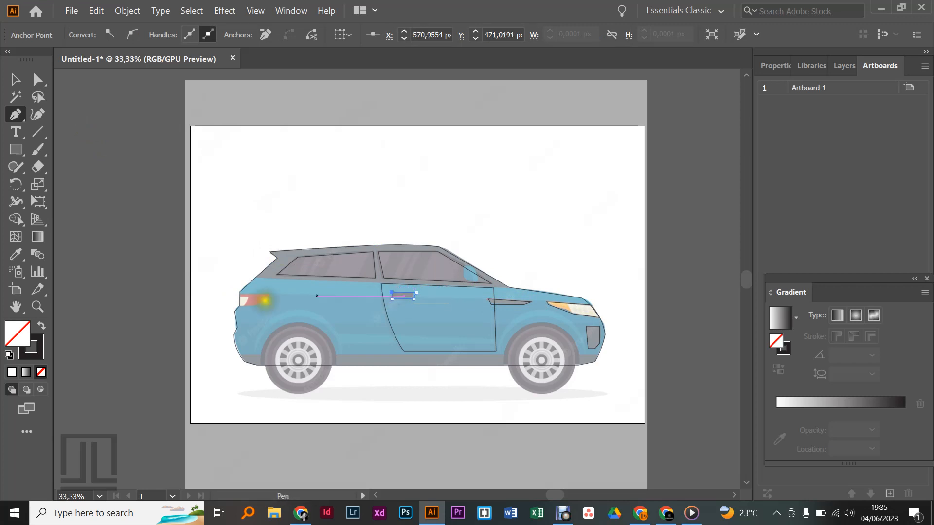
Trace the taillight as a closed four-point Pen shape, following the rear edge of the body.
{"action": "left_click", "coordinate": [268, 295]}
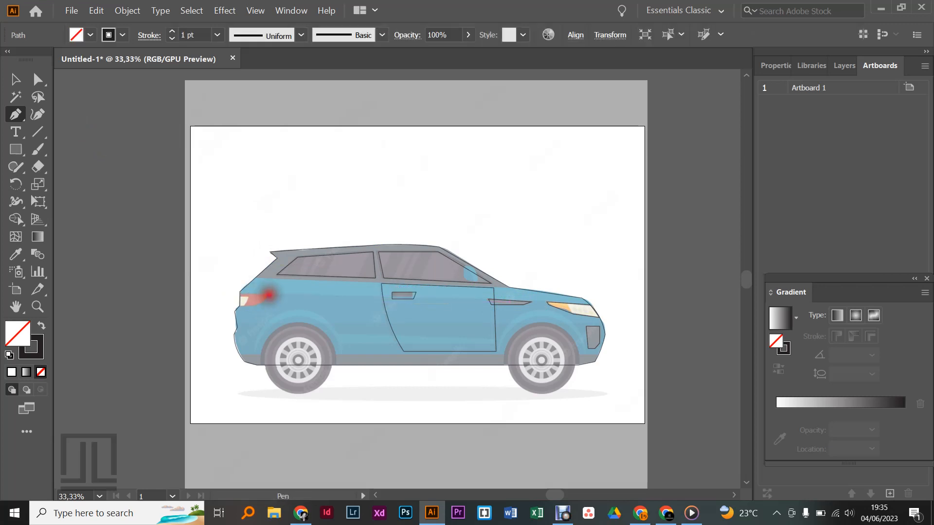
{"action": "left_click", "coordinate": [240, 295]}
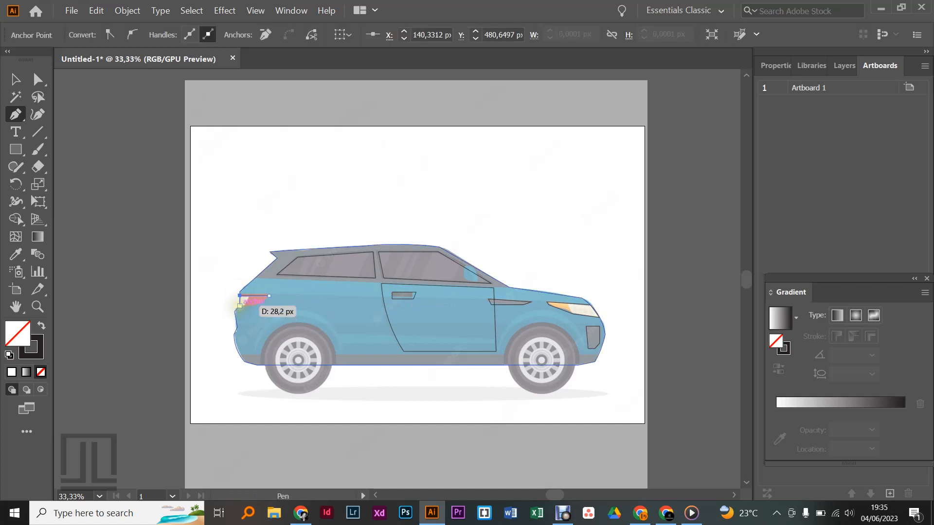
{"action": "left_click", "coordinate": [239, 305]}
{"action": "left_click", "coordinate": [258, 305]}
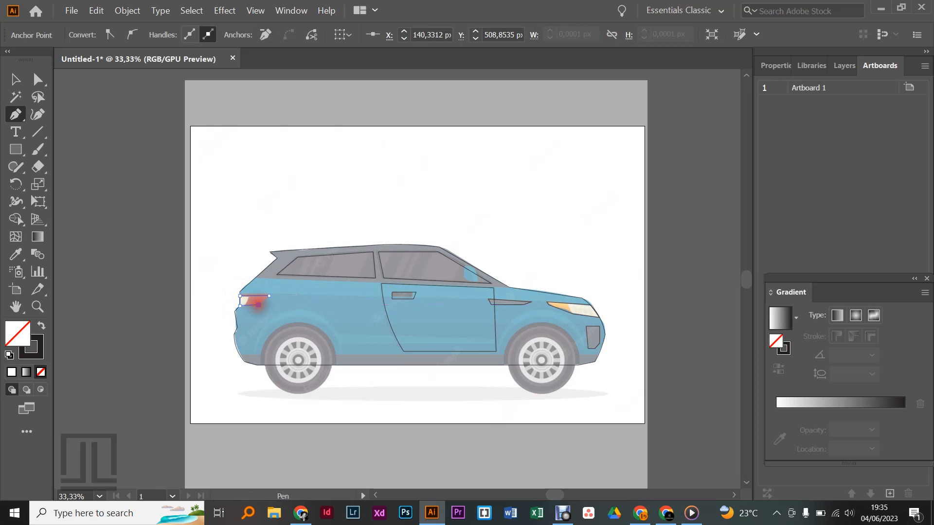
{"action": "left_click", "coordinate": [268, 296]}
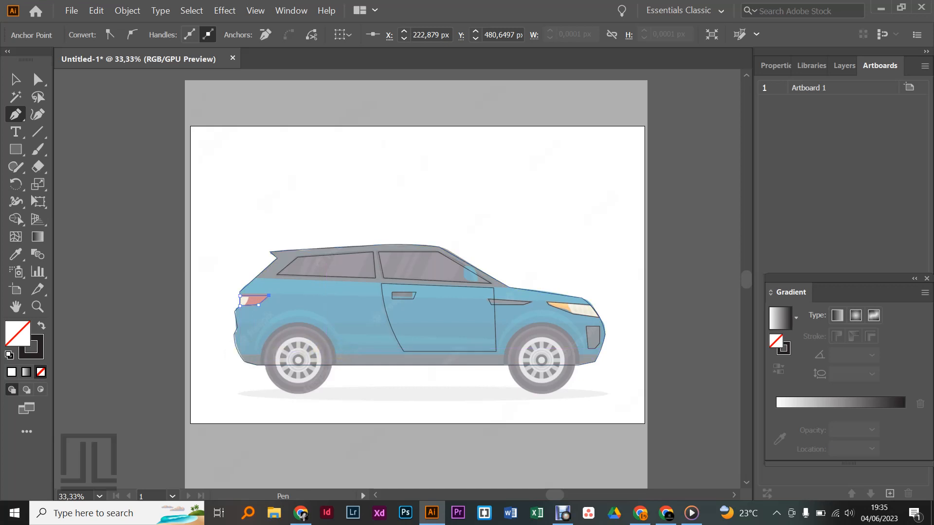
{"action": "left_click", "coordinate": [340, 353]}
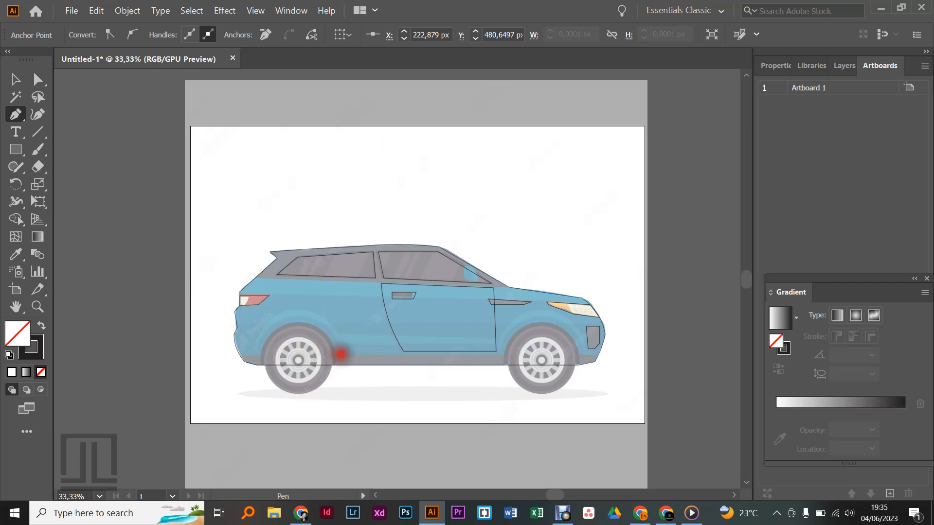
{"action": "left_click", "coordinate": [238, 353]}
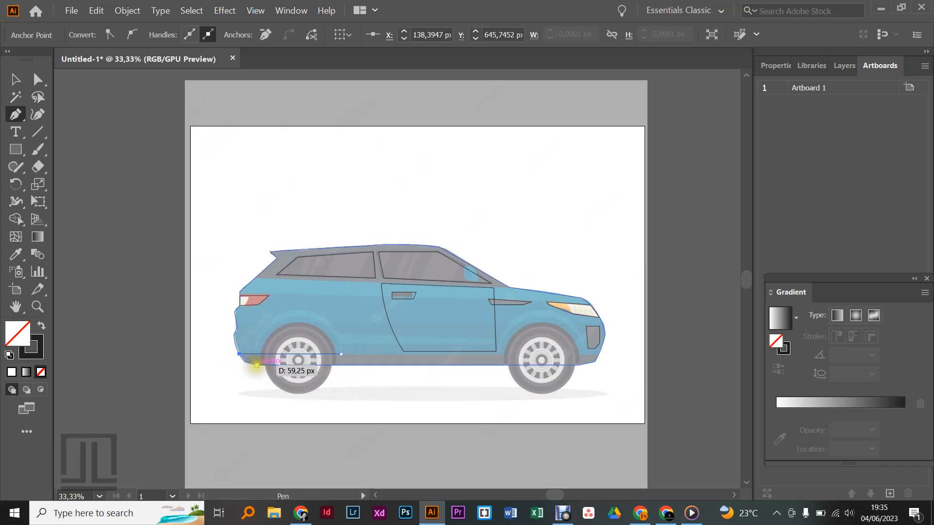
{"action": "left_click", "coordinate": [97, 10]}
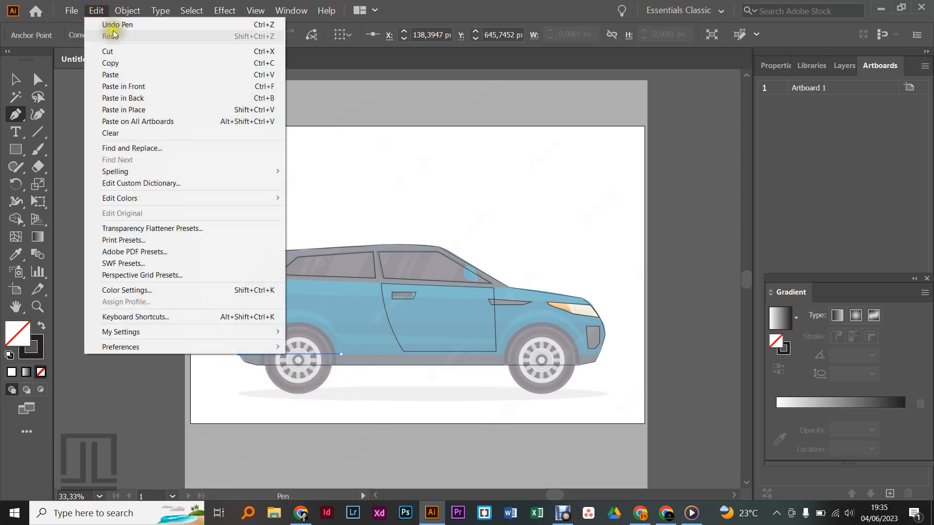
{"action": "left_click", "coordinate": [111, 25]}
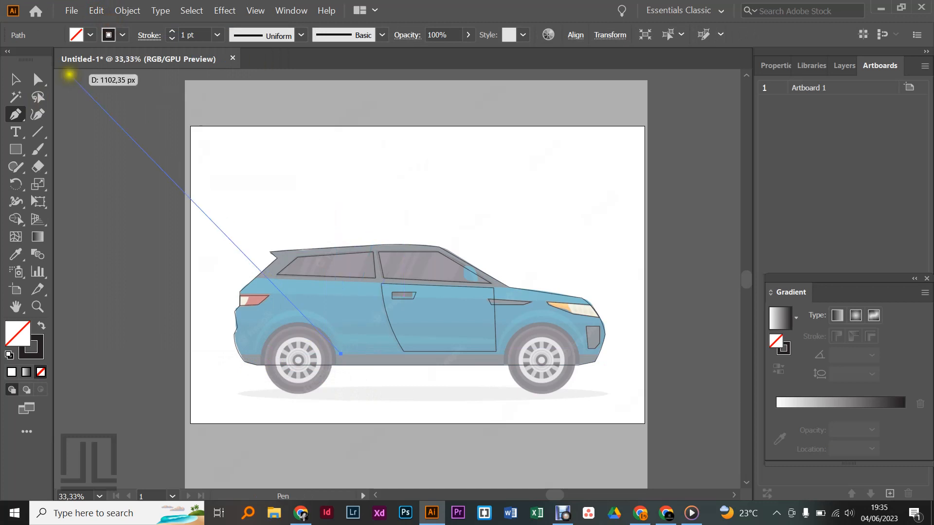
{"action": "left_click", "coordinate": [14, 80]}
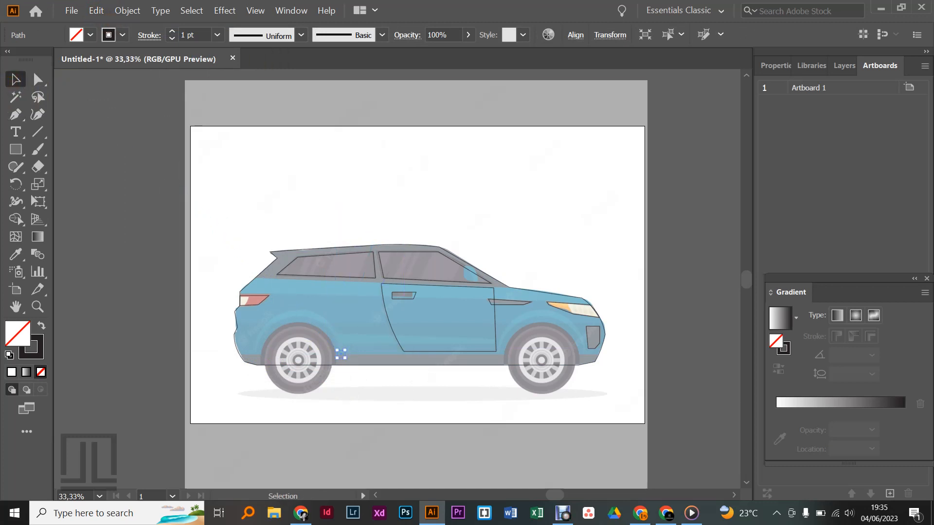
{"action": "key", "text": "Delete"}
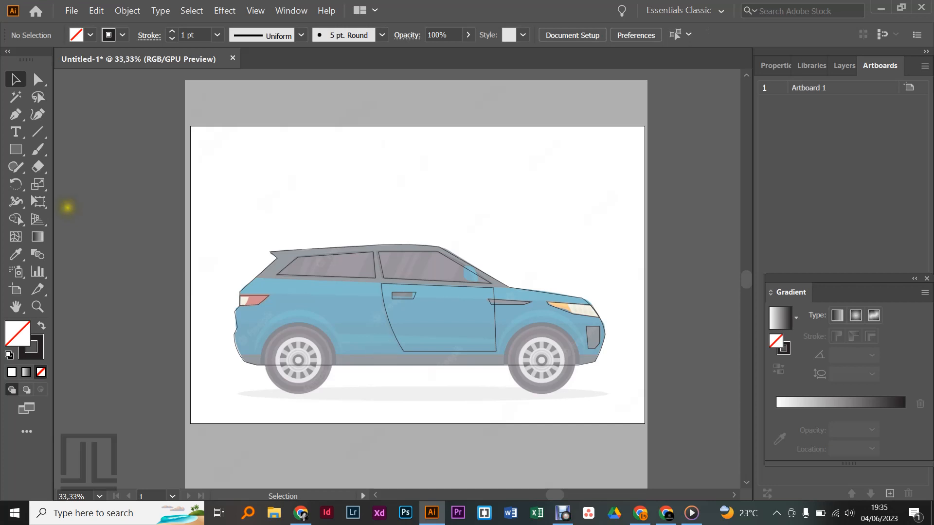
Draw a circle around the rear wheel's tire with the Ellipse tool, centred on the hub.
{"action": "left_click", "coordinate": [16, 151]}
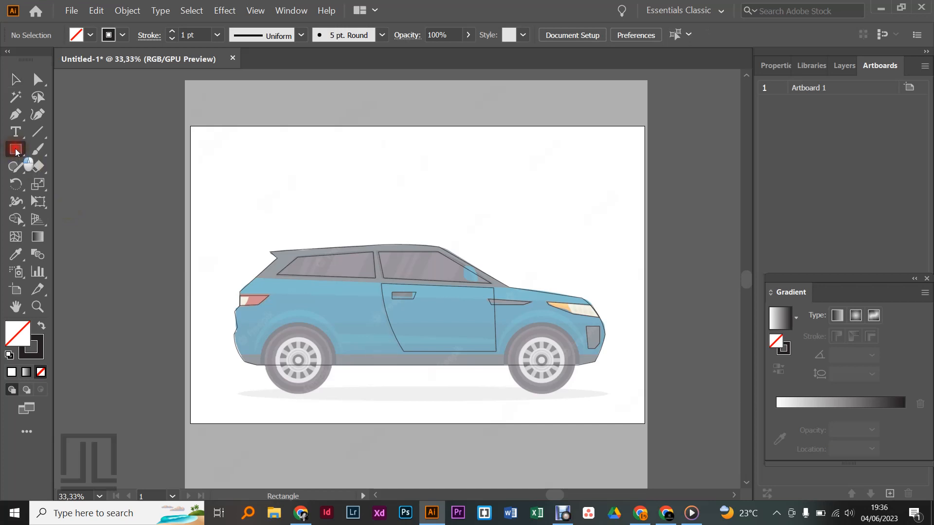
{"action": "left_click", "coordinate": [16, 152]}
{"action": "left_click", "coordinate": [74, 184]}
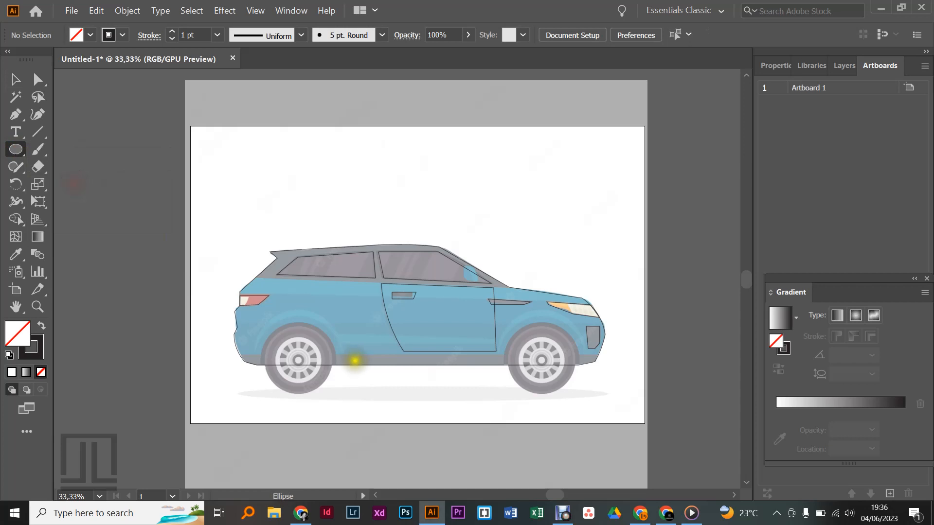
{"action": "left_click_drag", "start_coordinate": [275, 330], "coordinate": [298, 360]}
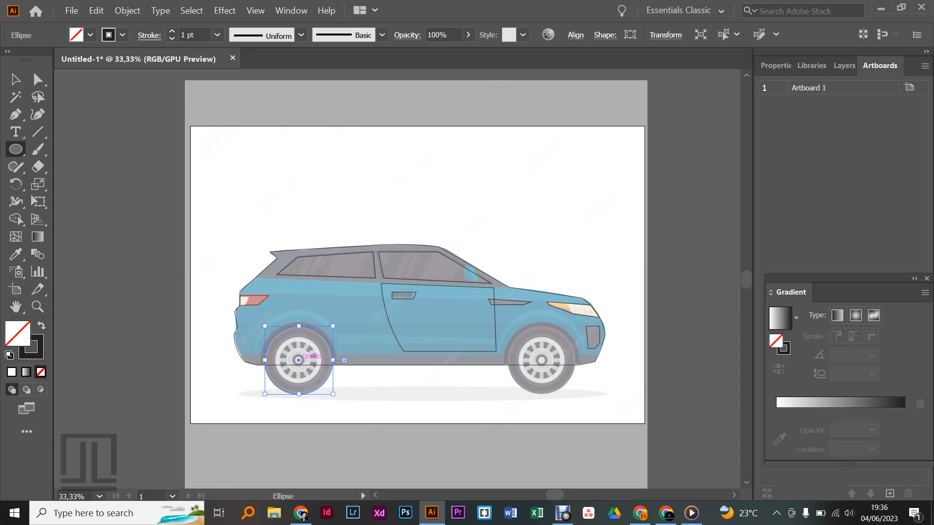
Duplicate the rear wheel circle onto the front wheel, centred on its hub, and deselect it.
{"action": "left_click_drag", "start_coordinate": [299, 360], "coordinate": [541, 360]}
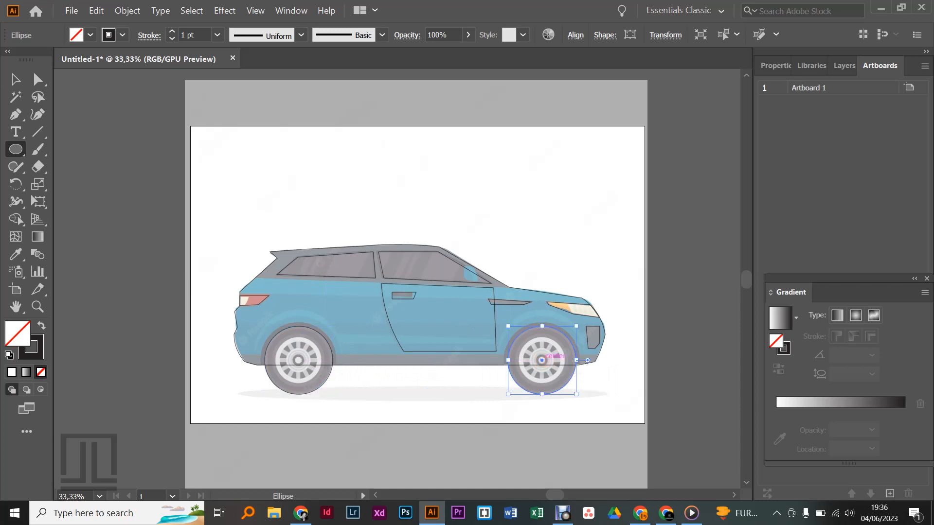
{"action": "left_click", "coordinate": [15, 78]}
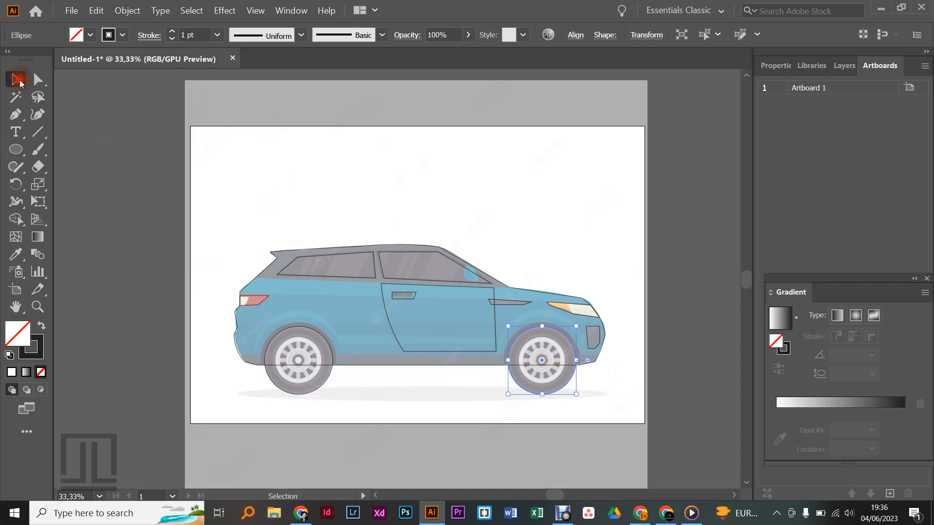
{"action": "left_click", "coordinate": [615, 235]}
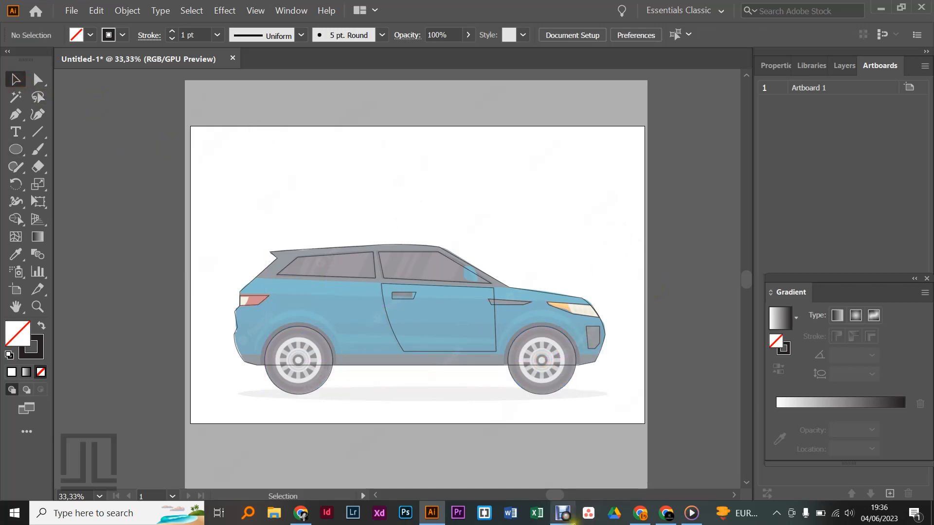
{"action": "left_click", "coordinate": [567, 514]}
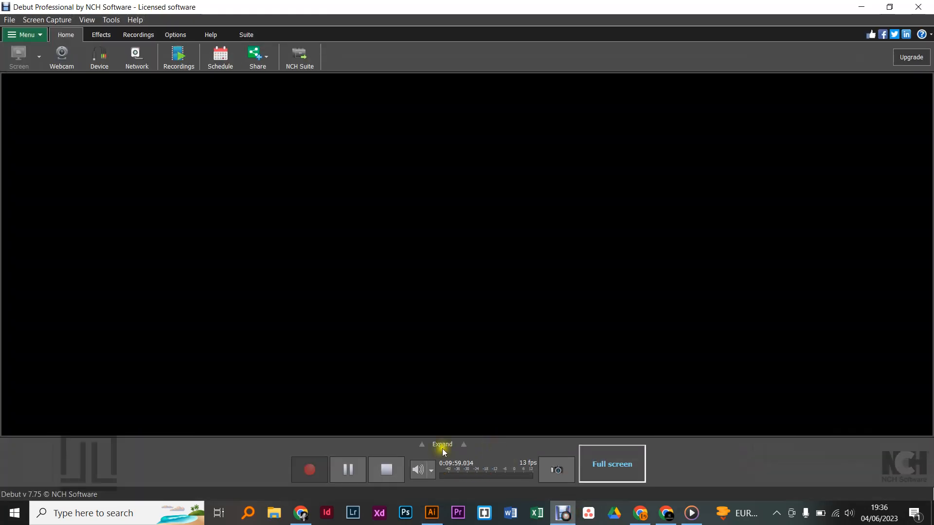